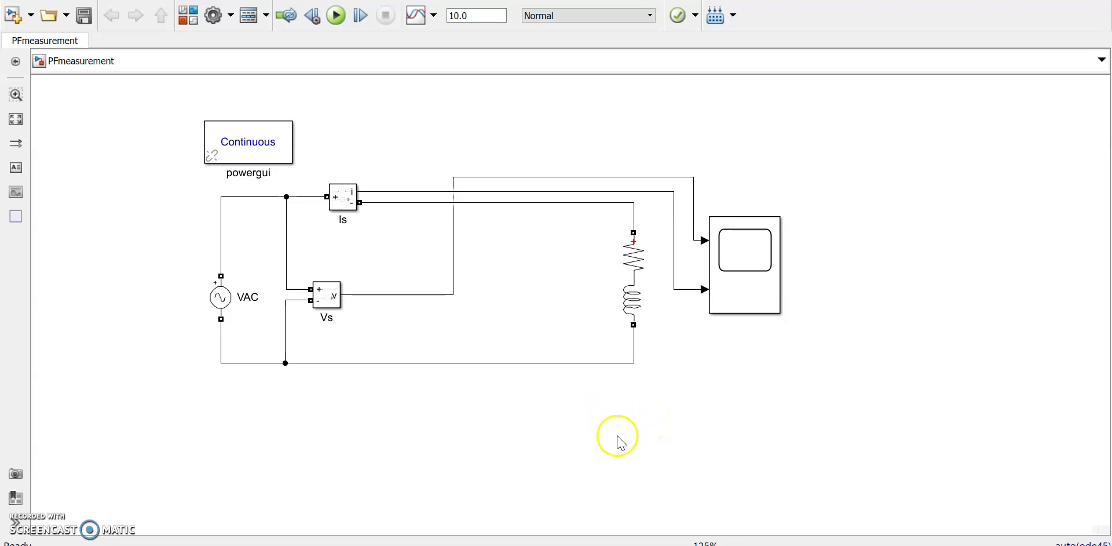
Review the parameters of the AC voltage source VAC.
click(234, 307)
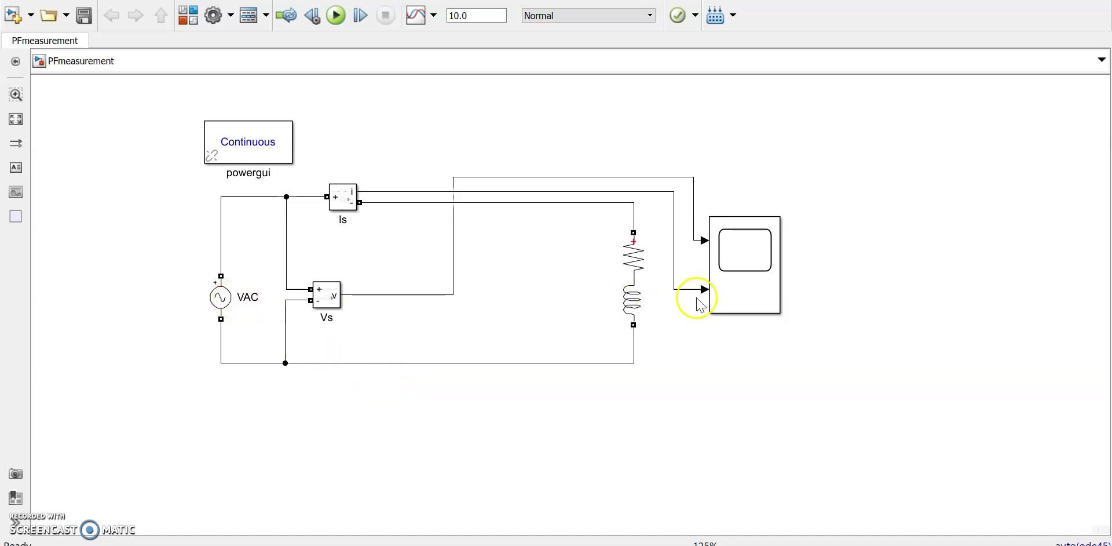
click(637, 307)
double_click(220, 297)
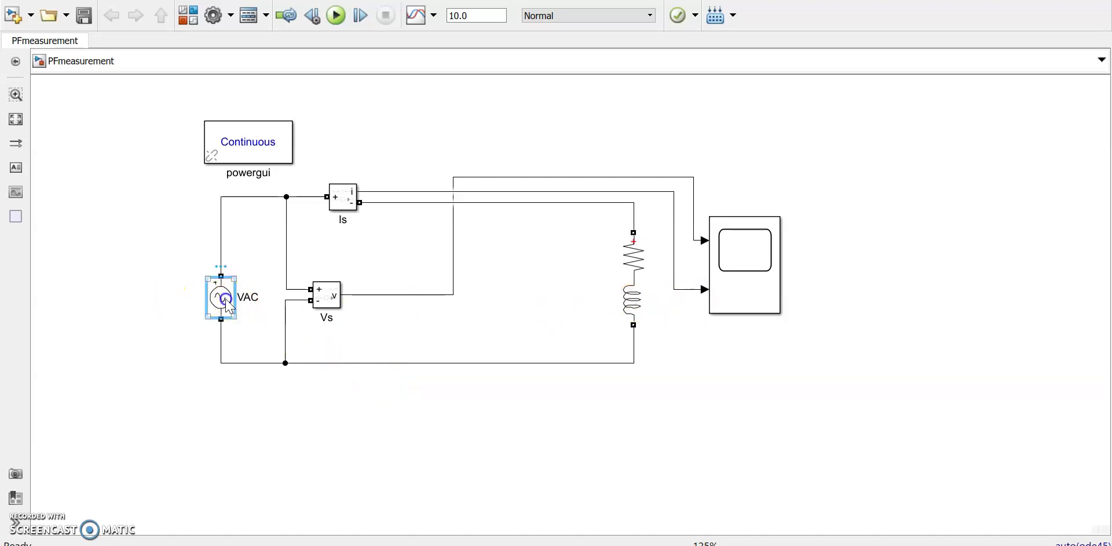
click(371, 401)
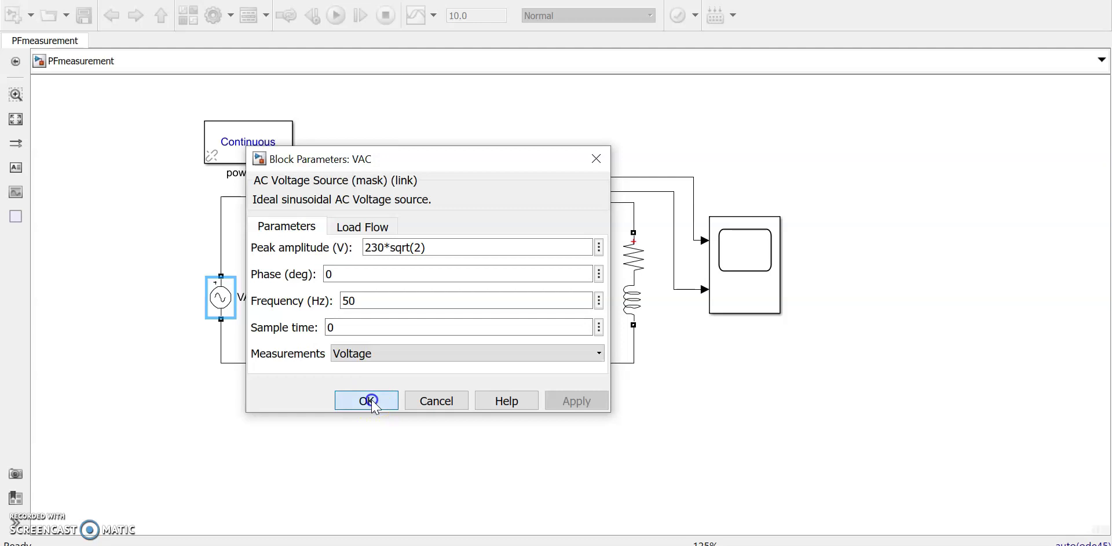
Review the resistance, inductance and branch type of the Series RLC Branch load.
click(633, 322)
double_click(632, 322)
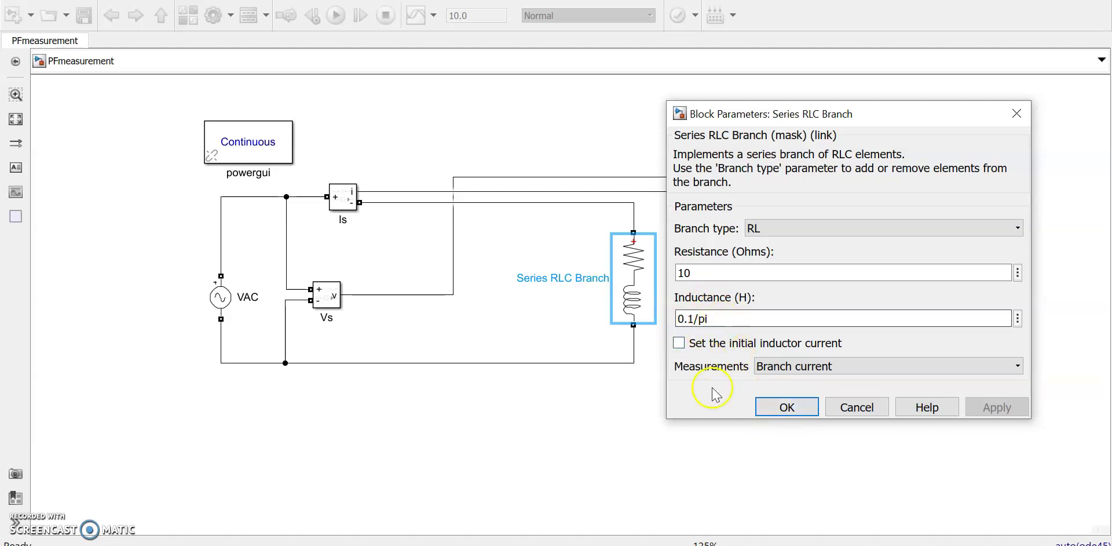
click(803, 419)
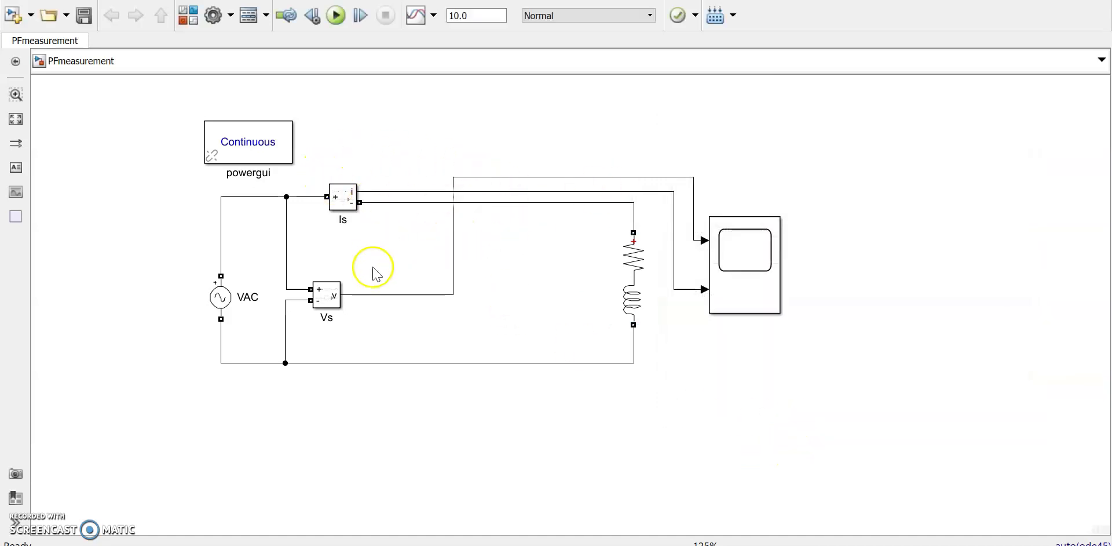
click(633, 261)
Run the simulation and open the Scope showing the Vs and Is waveforms.
click(747, 282)
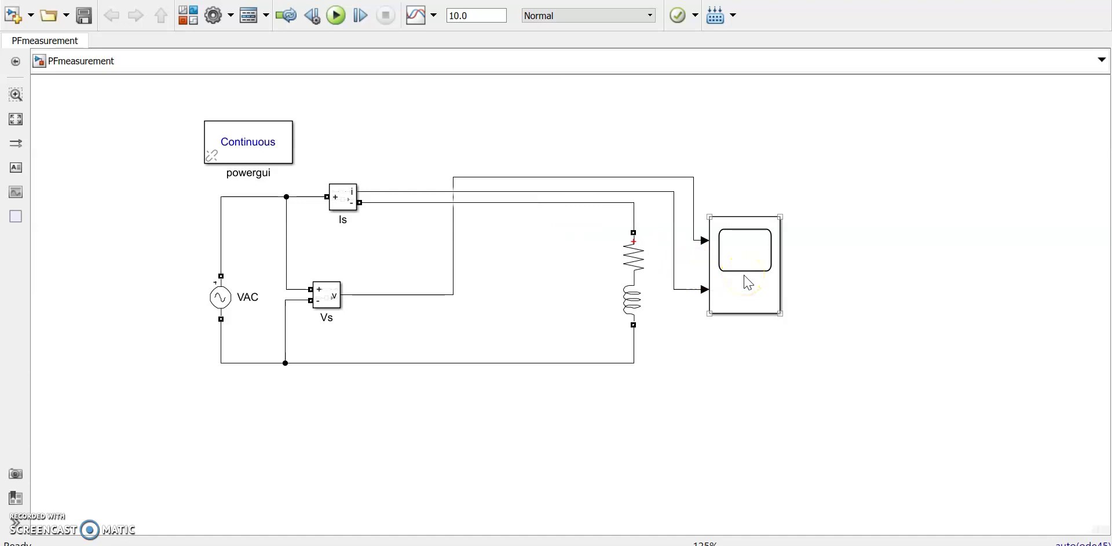
click(526, 103)
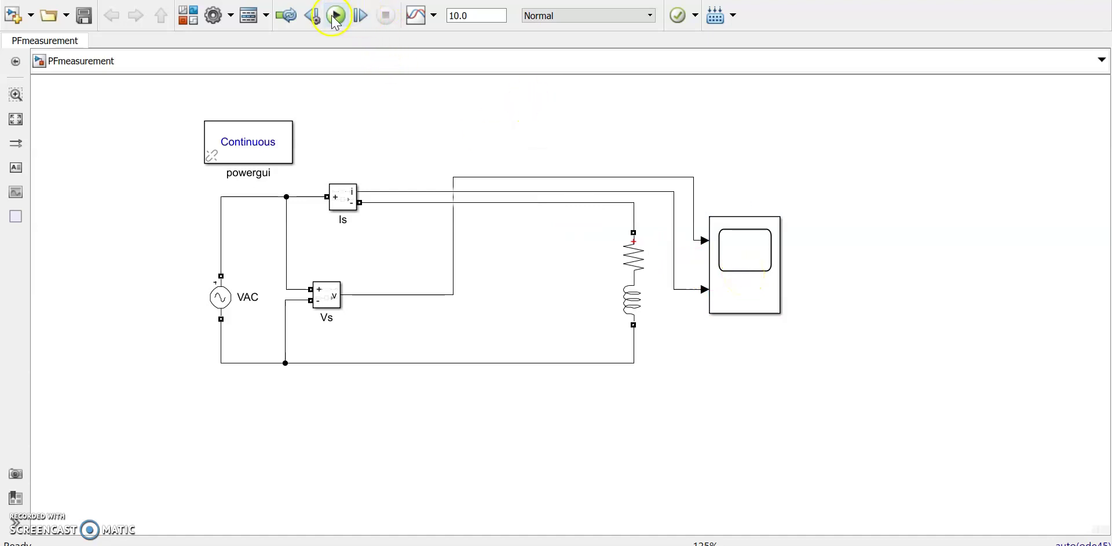
click(334, 17)
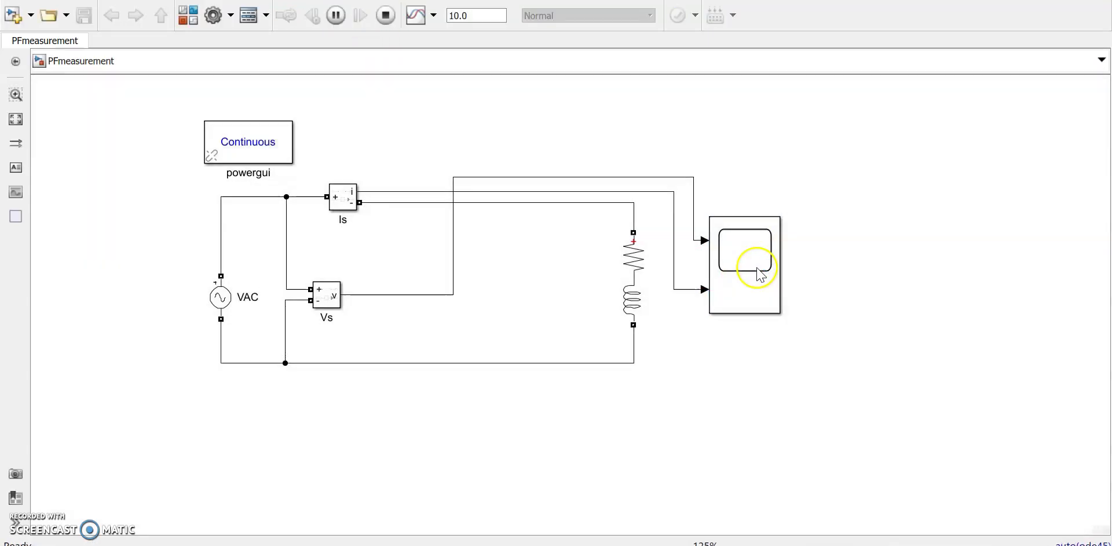
click(751, 259)
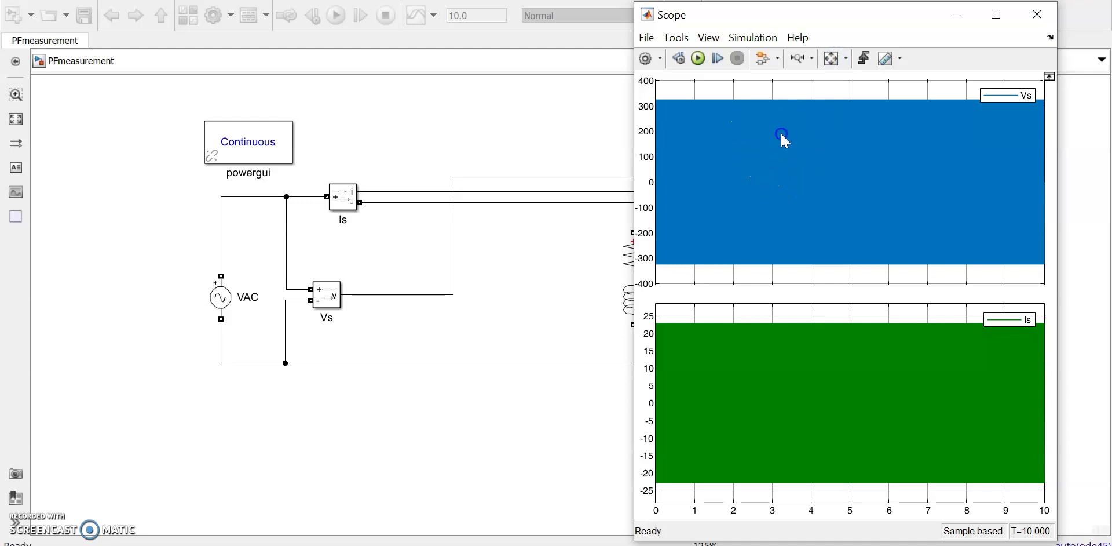
Zoom the Scope's time axis to about one cycle to compare the Vs and Is peaks, and close the Scope.
click(797, 58)
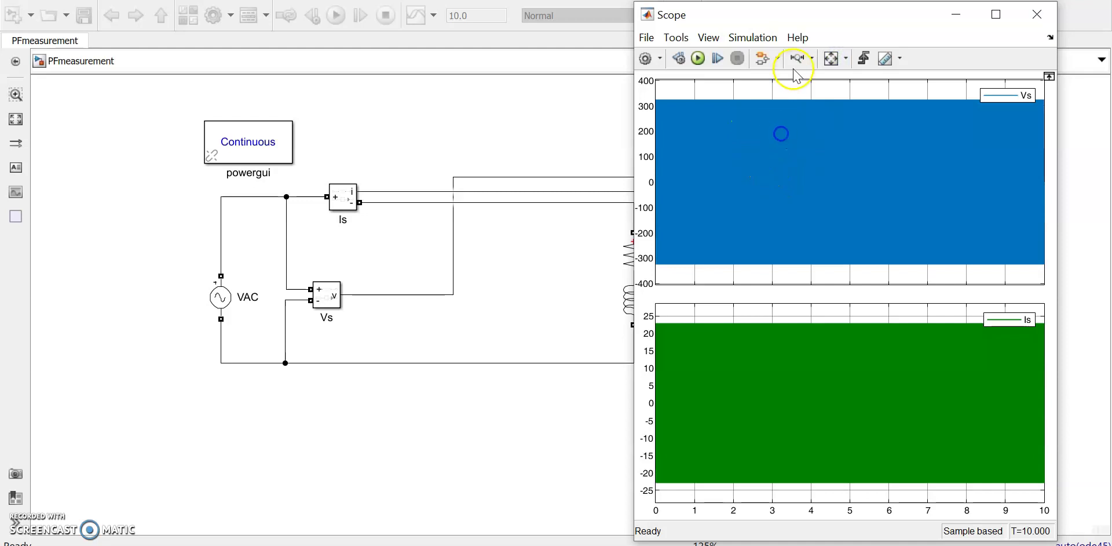
click(798, 150)
click(797, 149)
click(883, 149)
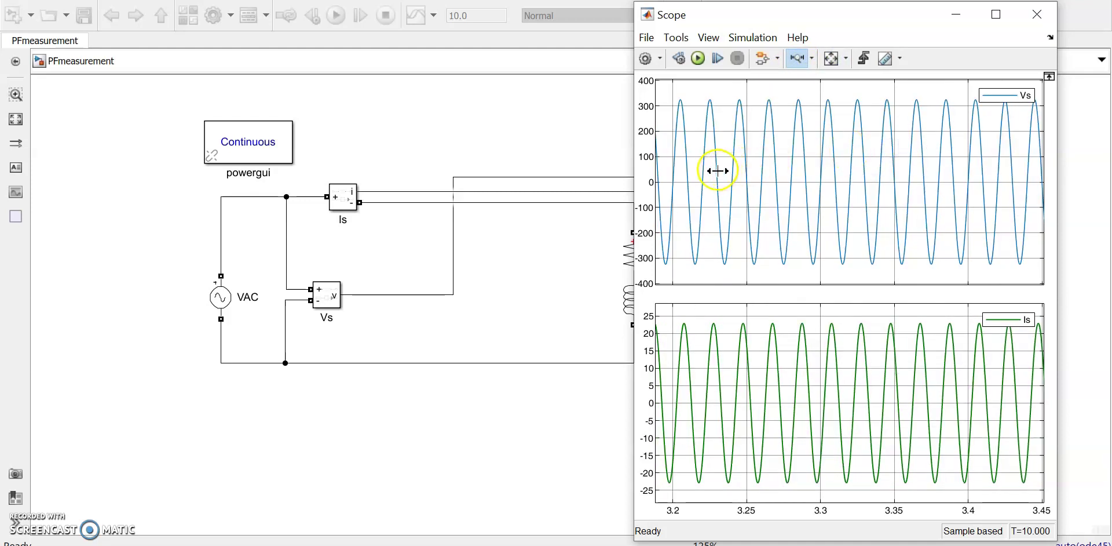
click(906, 178)
drag(693, 181, 950, 187)
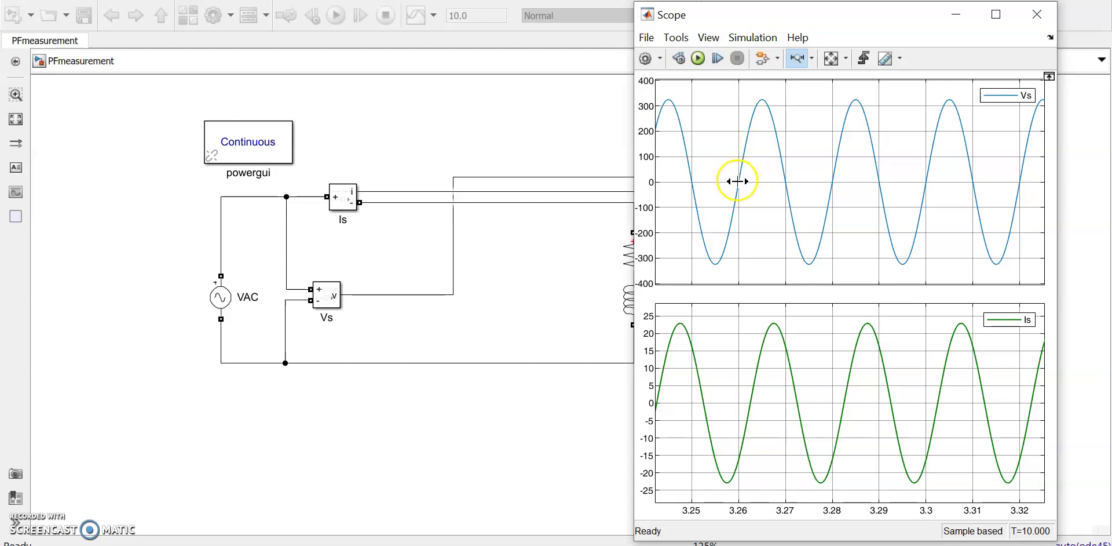
drag(738, 181, 902, 184)
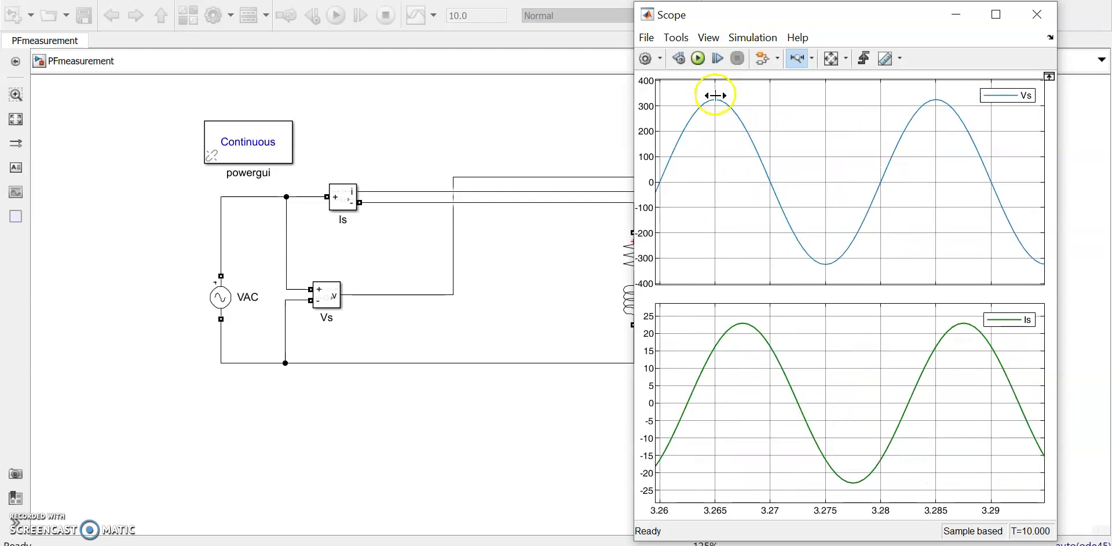
click(740, 318)
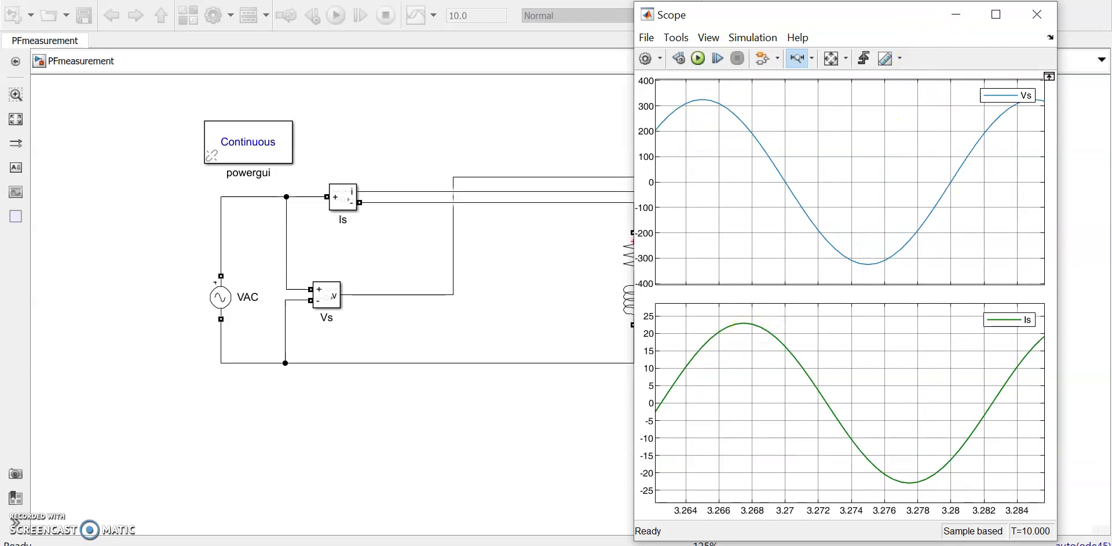
click(1037, 14)
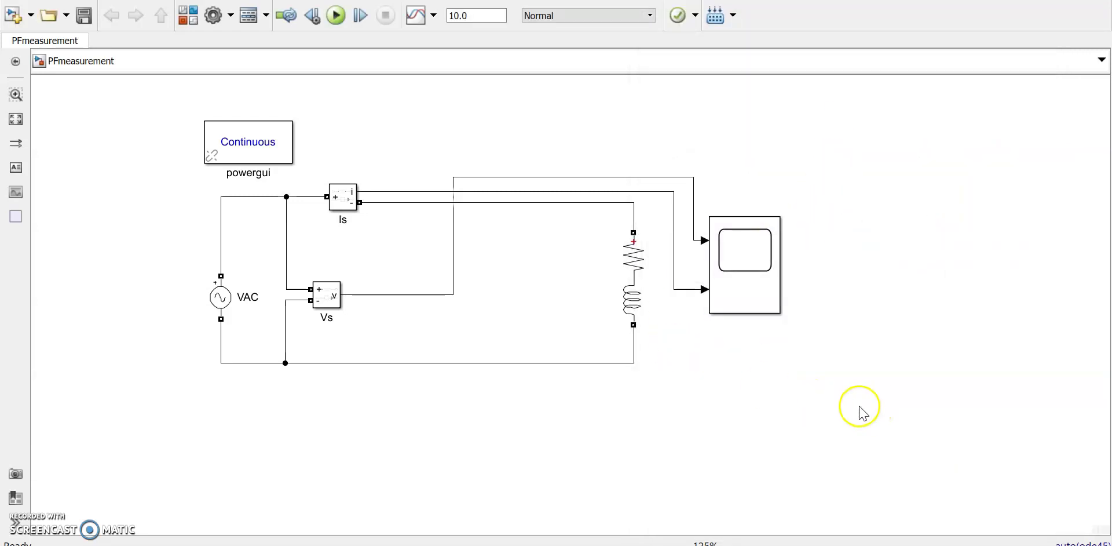
Add a Fourier block with a 50 Hz fundamental frequency above the circuit and connect its input to the Is current signal.
click(762, 441)
click(489, 136)
text(four)
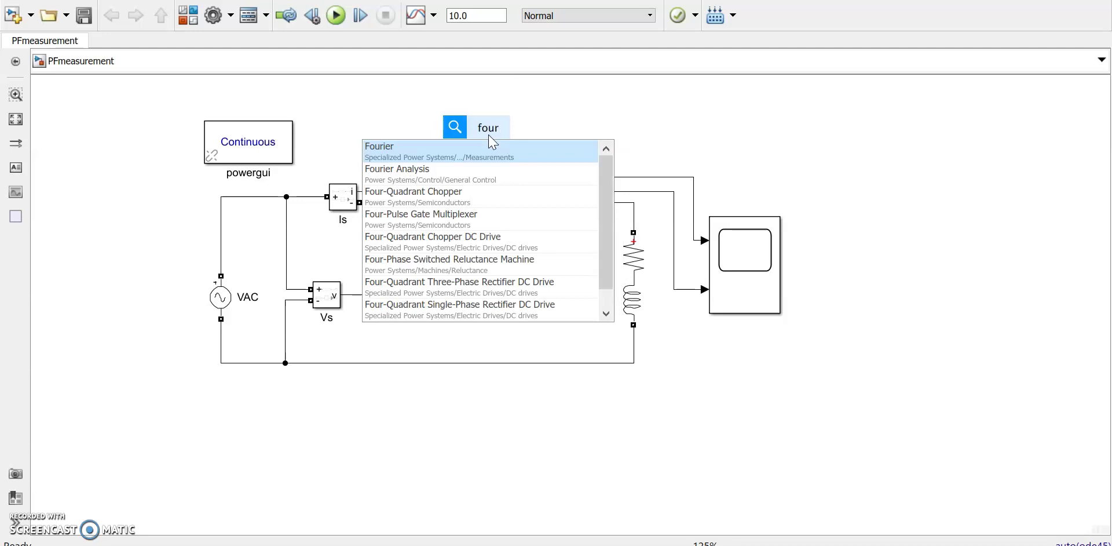
click(377, 154)
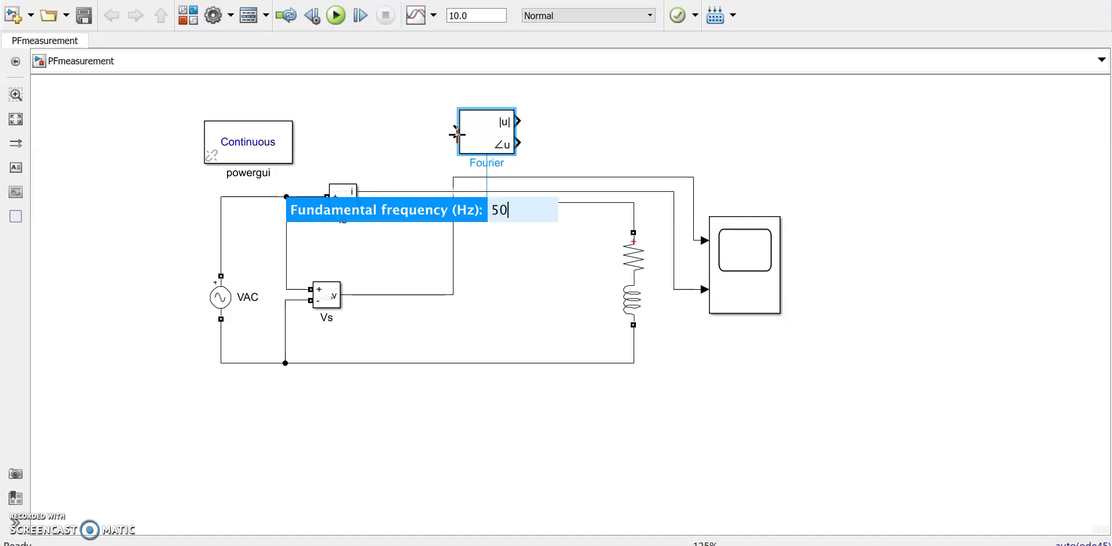
key(Return)
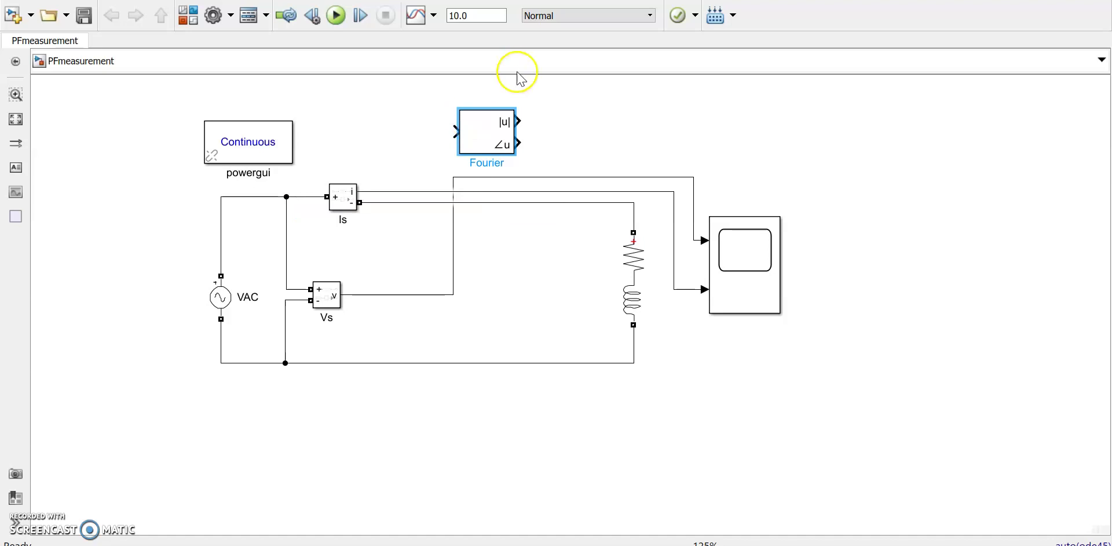
mouse_move(456, 130)
mouse_down()
mouse_move(417, 141)
mouse_move(380, 192)
mouse_up()
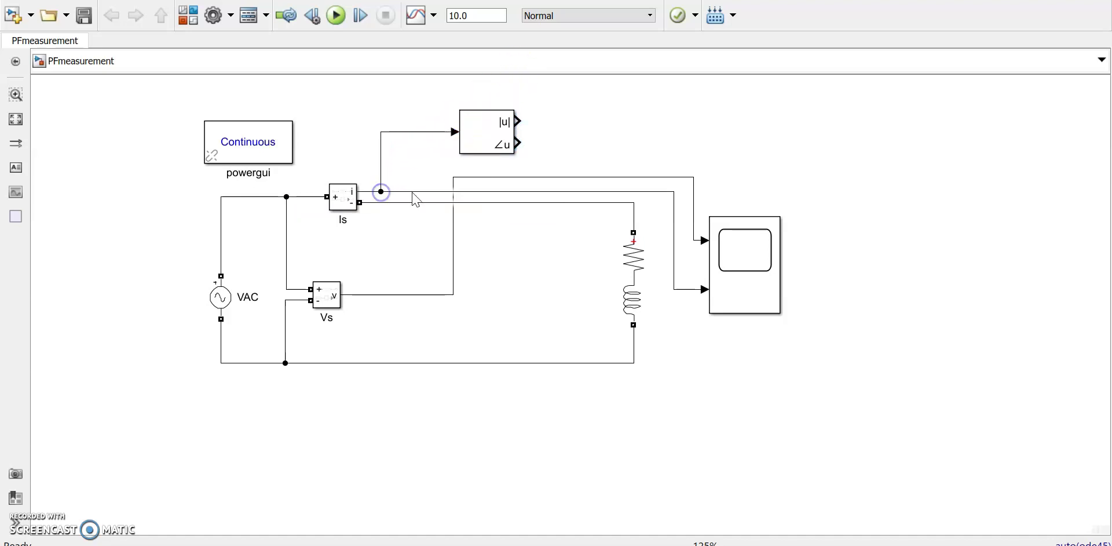
Add a Simulink/Sinks Display block beside the Fourier block and connect it to the phase-angle output.
click(662, 149)
text(displ)
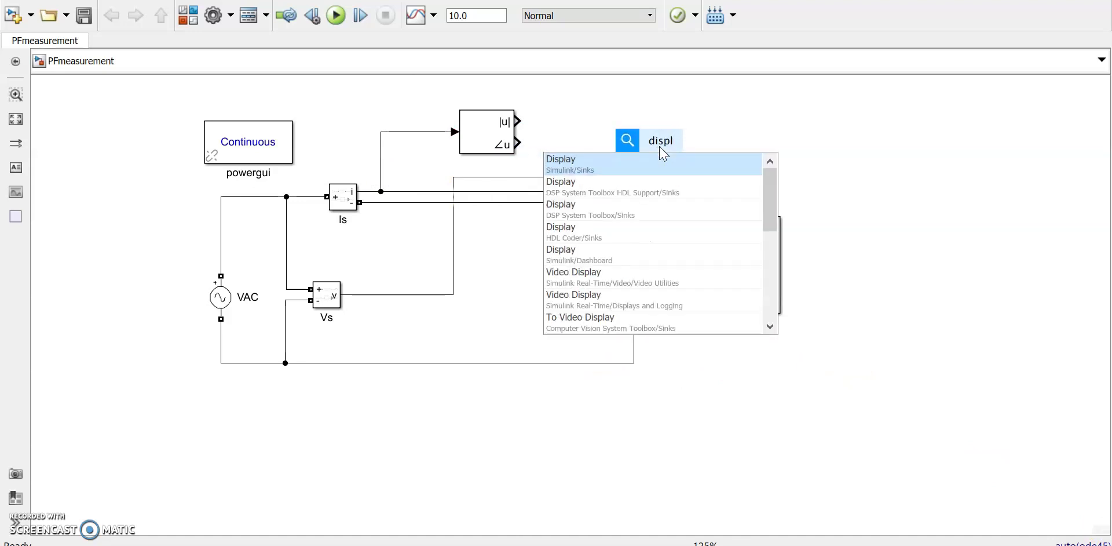
key(Return)
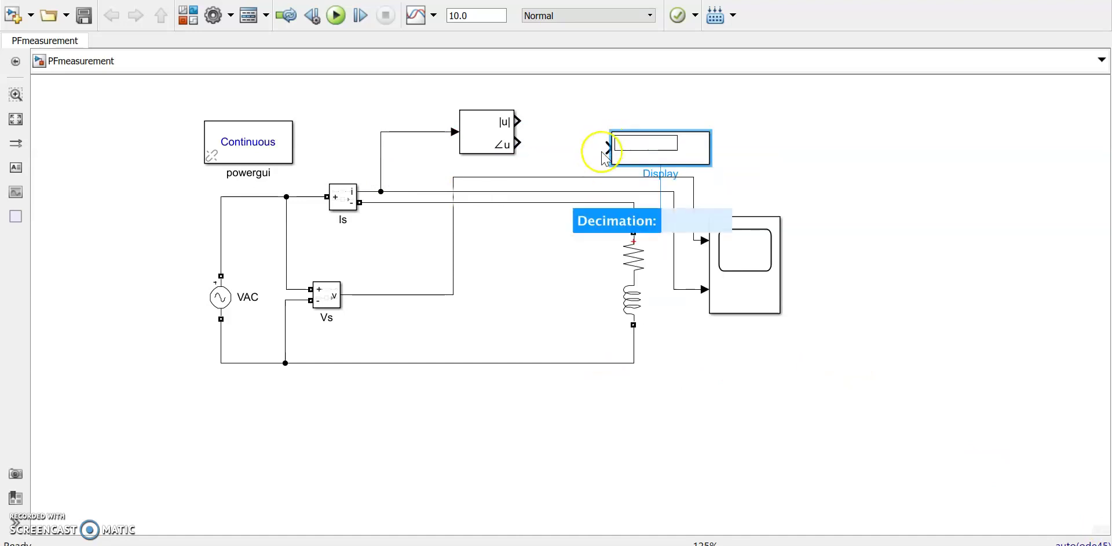
drag(644, 153, 641, 146)
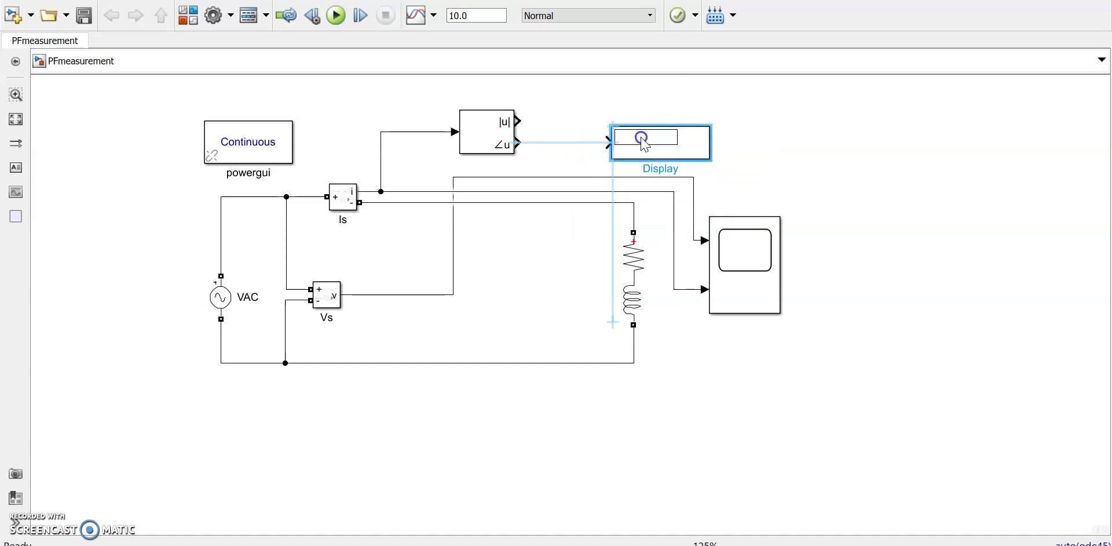
click(602, 142)
Review the Fourier block's fundamental frequency and harmonic number settings.
double_click(490, 138)
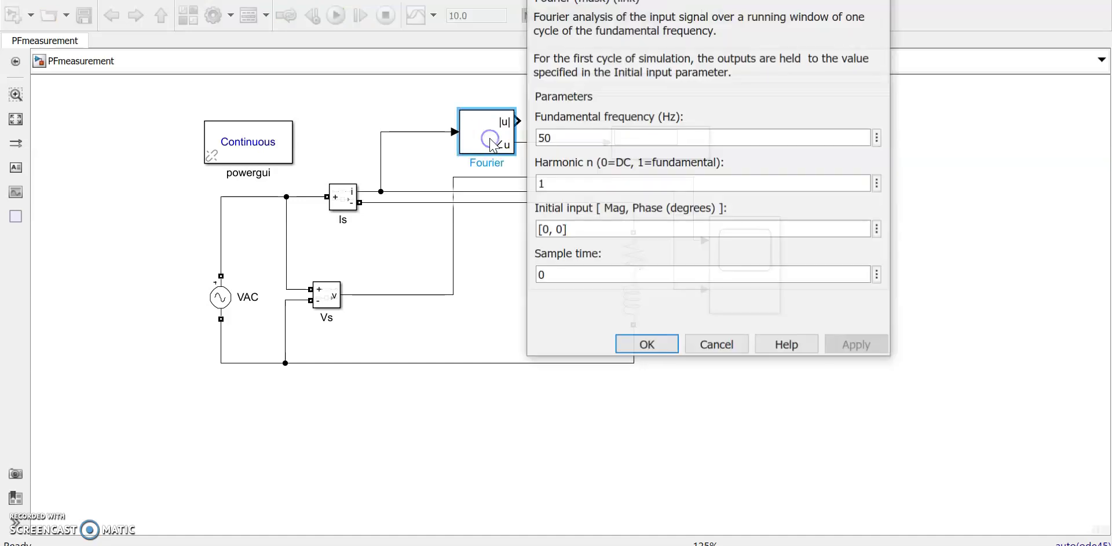
click(803, 347)
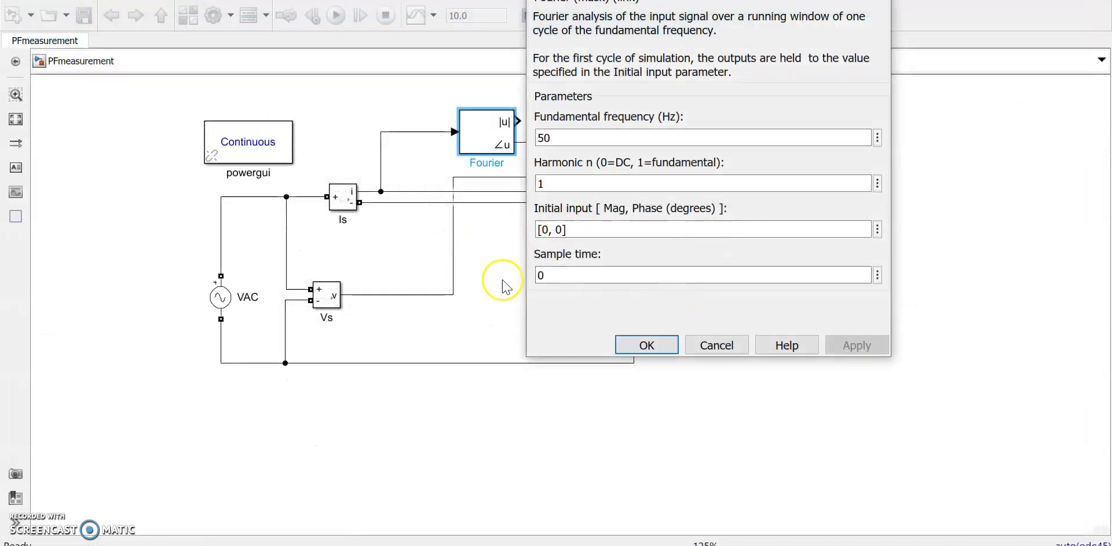
drag(844, 0, 840, 17)
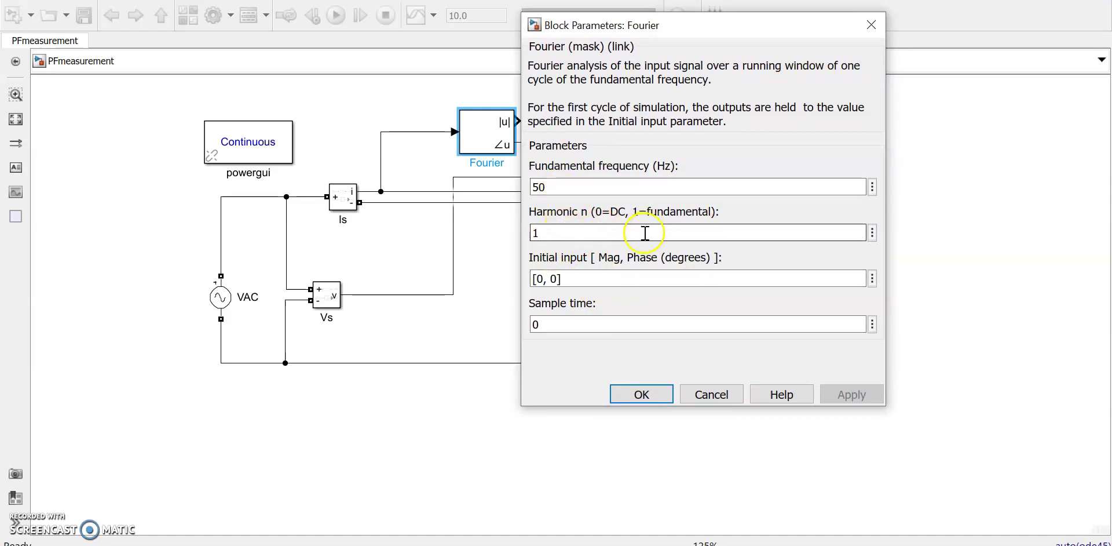
double_click(566, 233)
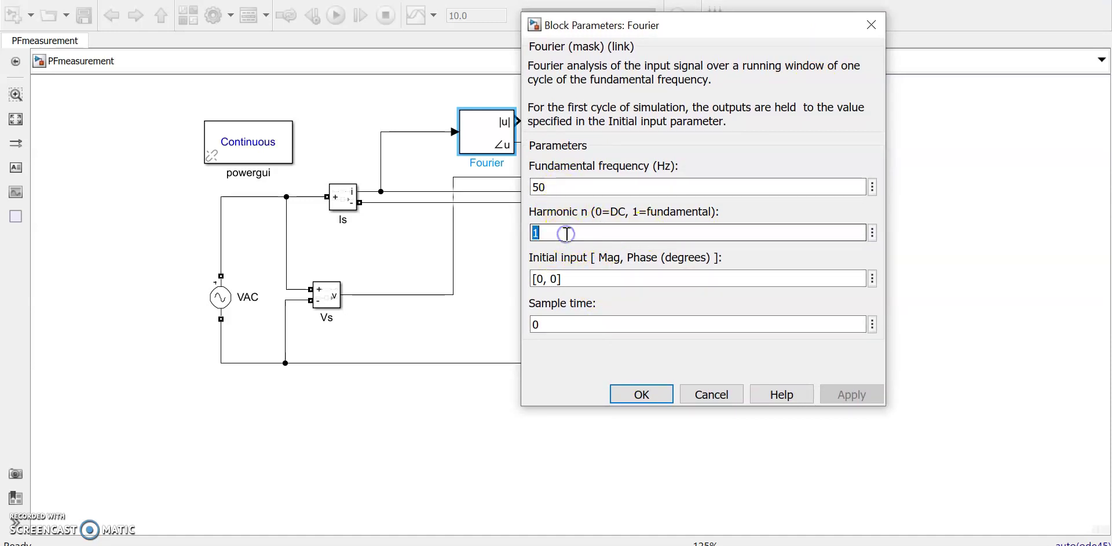
click(644, 396)
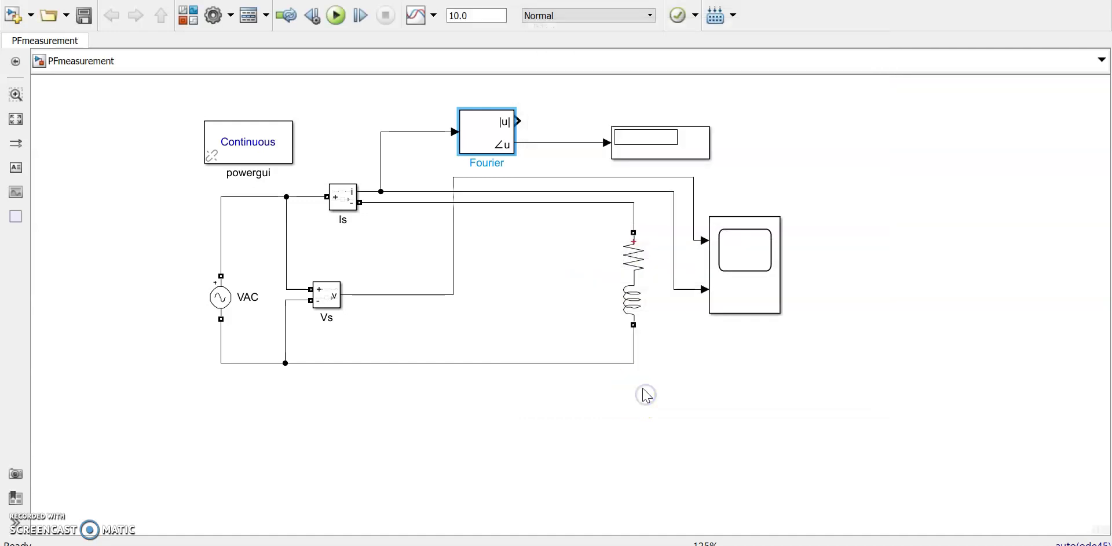
Run the simulation and read the current's phase angle on the Display block.
click(506, 149)
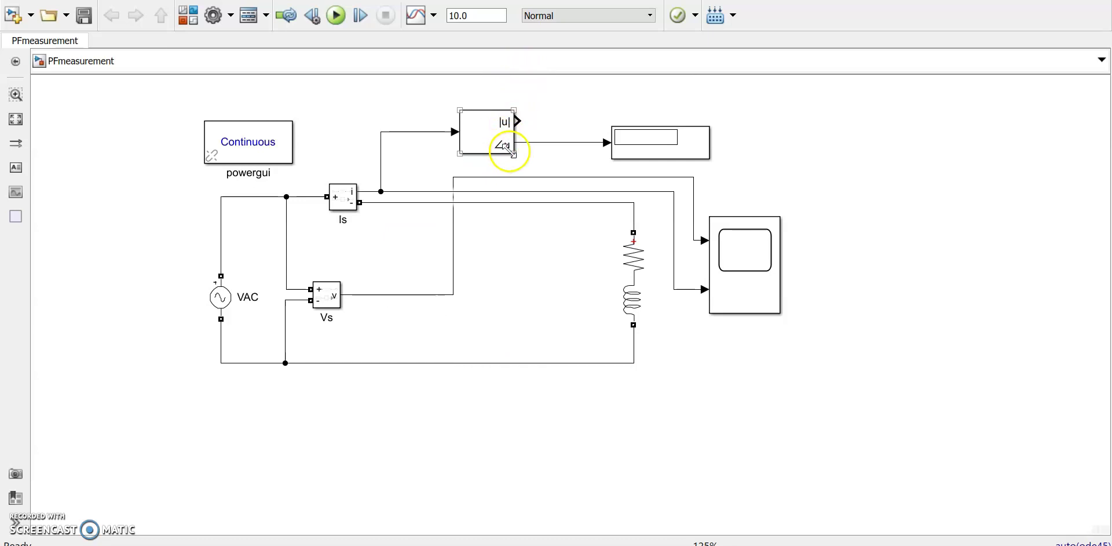
click(602, 149)
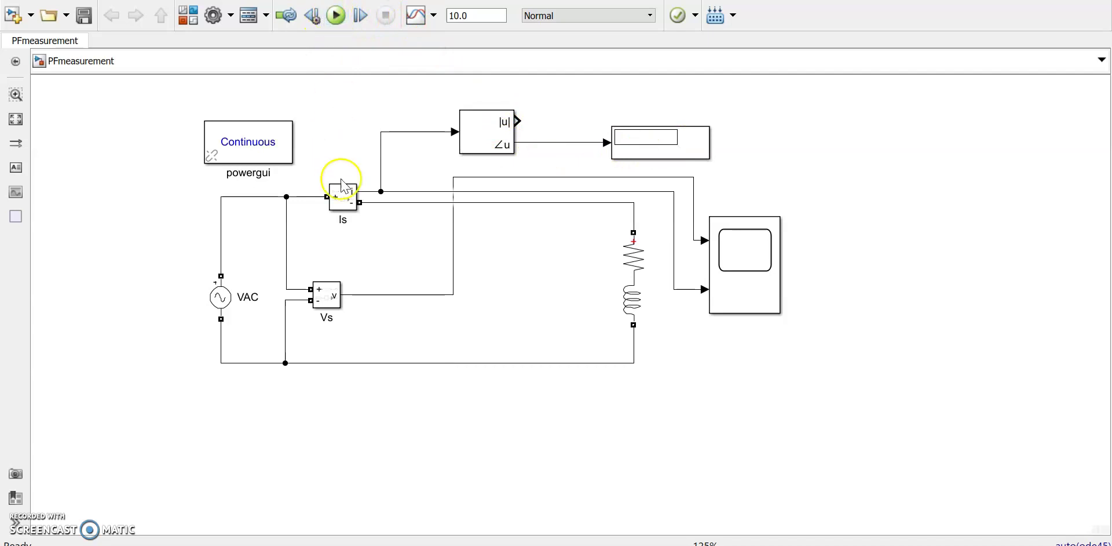
click(352, 199)
click(368, 318)
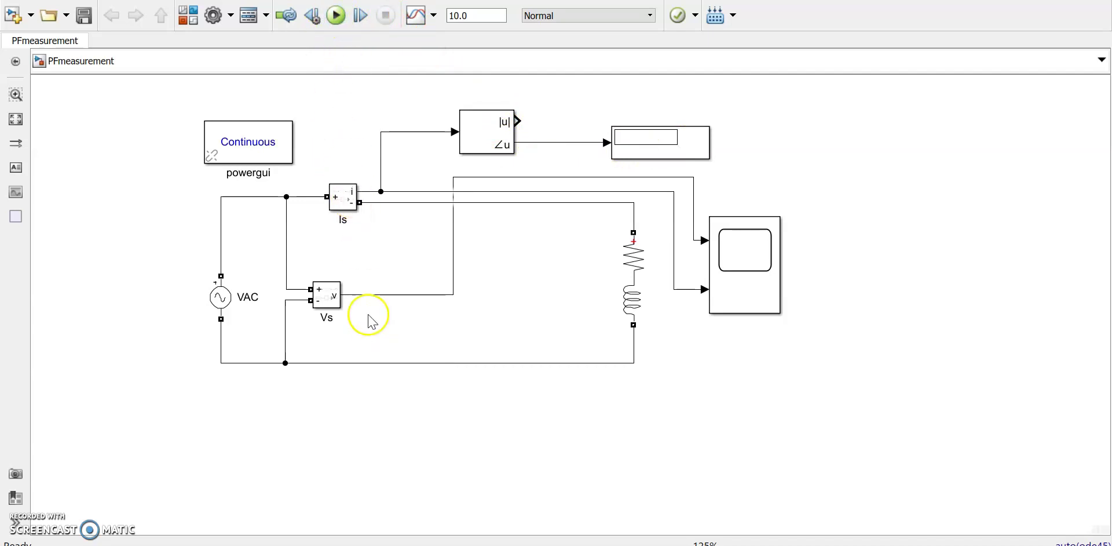
click(338, 24)
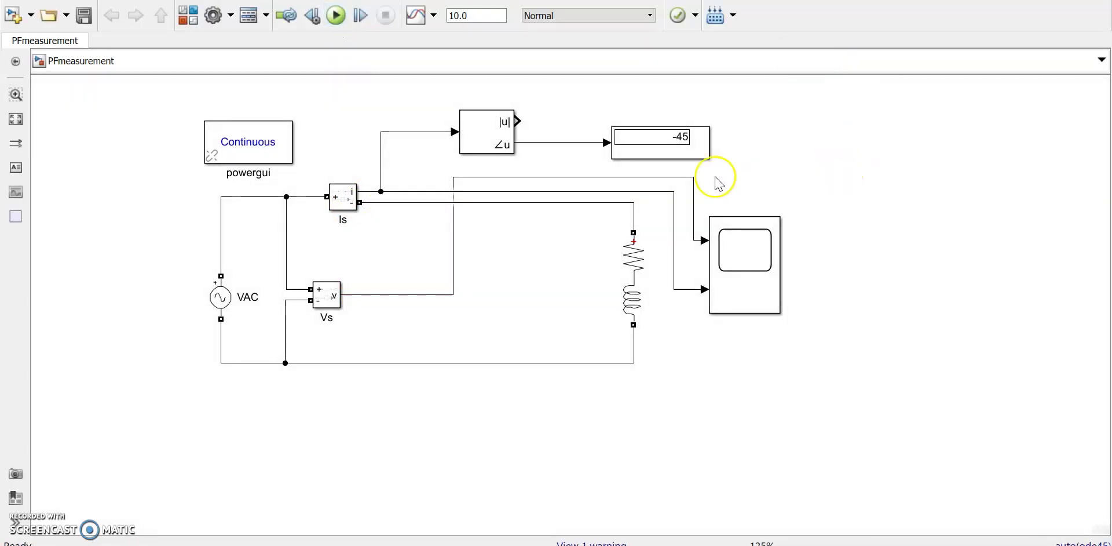
click(699, 156)
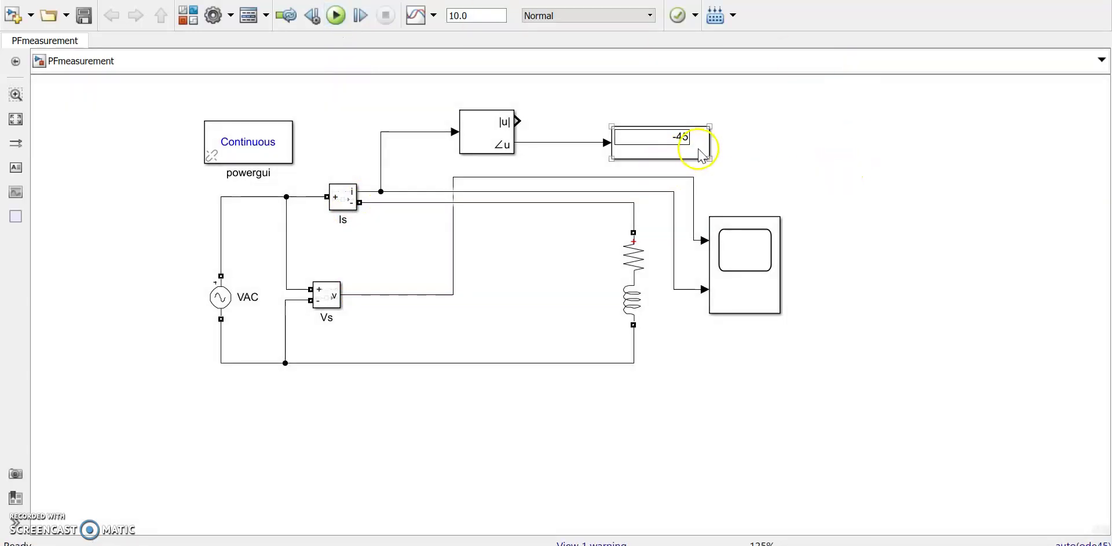
click(778, 162)
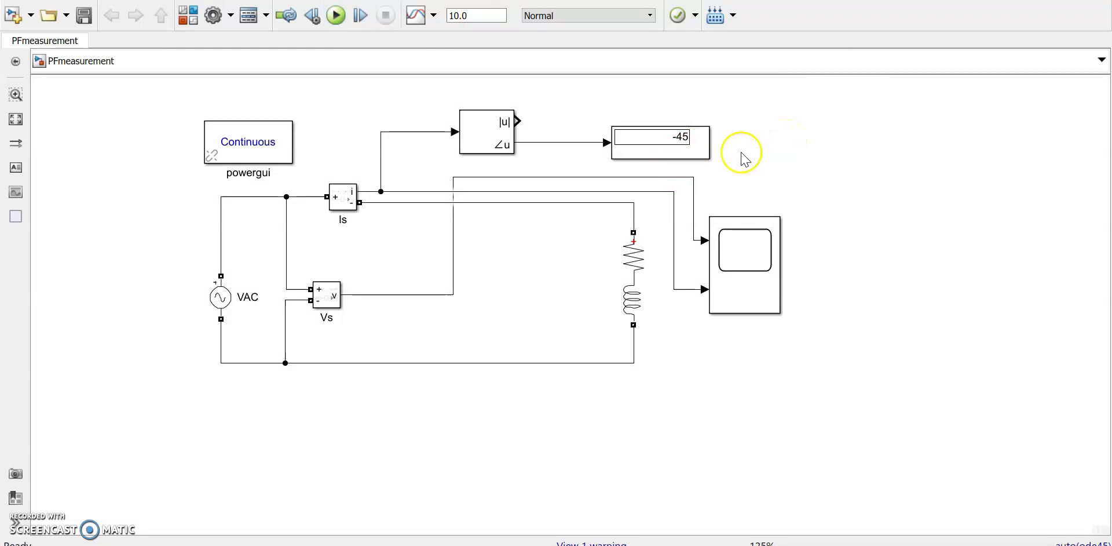
click(688, 147)
Add a Gain block with gain pi/180 above the Display block and connect its input to the Fourier block's phase-angle output.
click(617, 91)
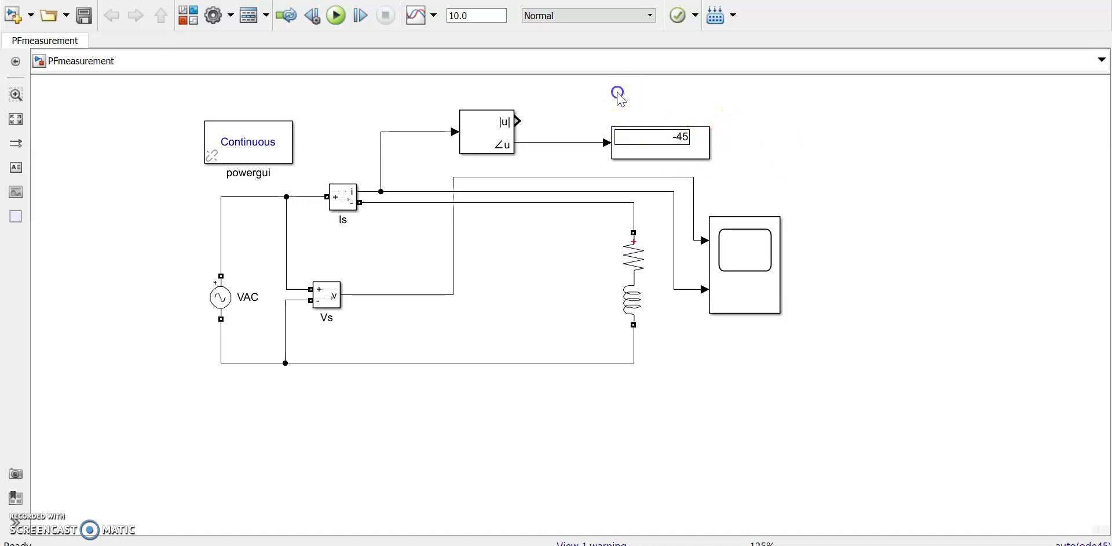
text(gain)
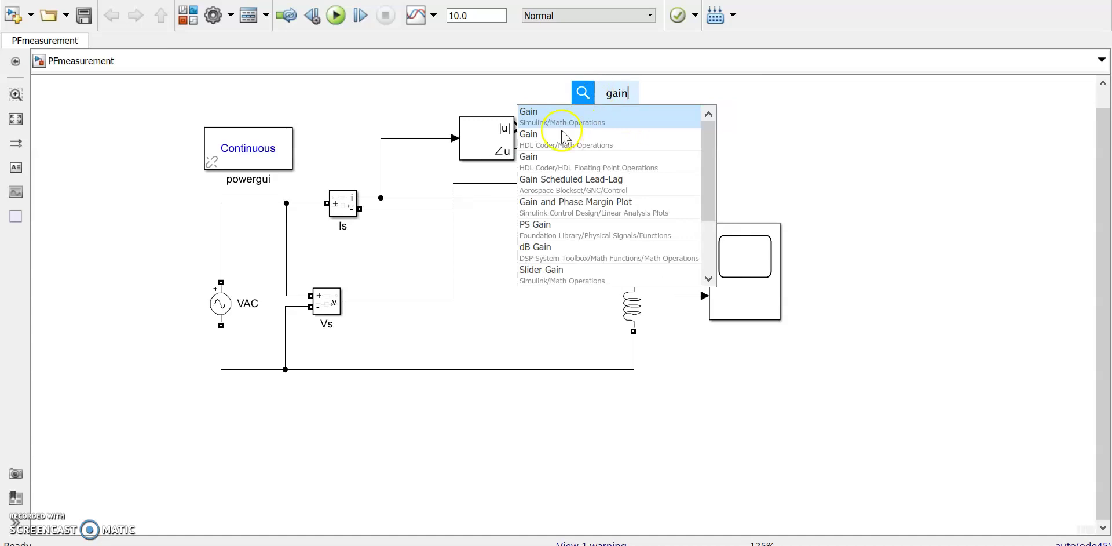
click(563, 137)
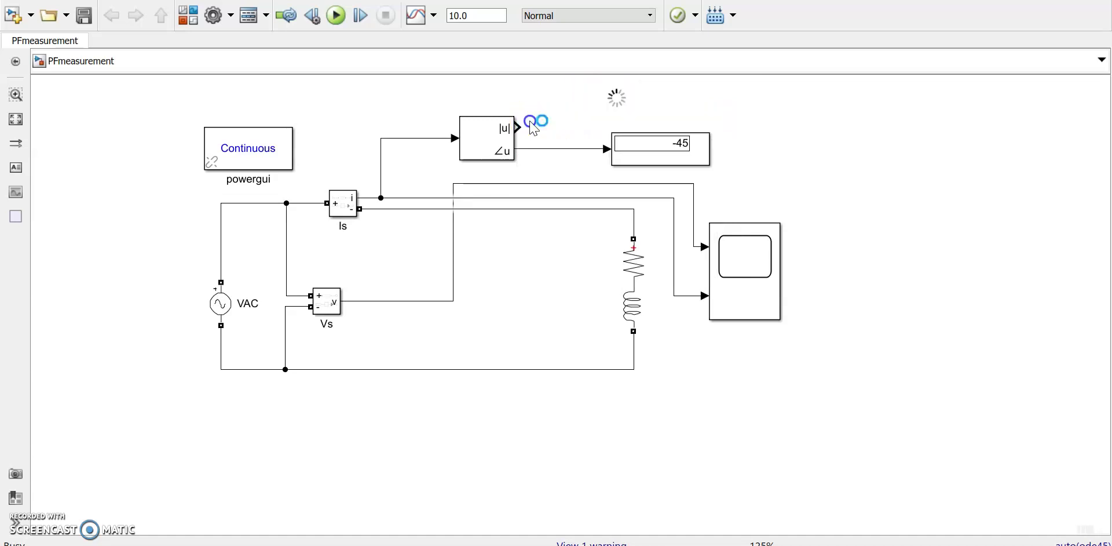
double_click(614, 95)
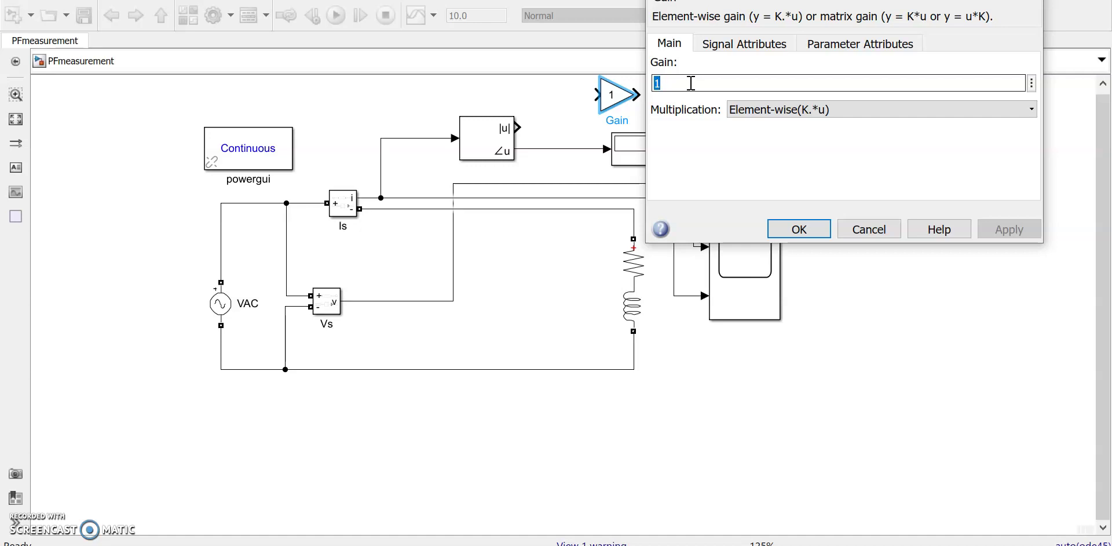
text(pi)
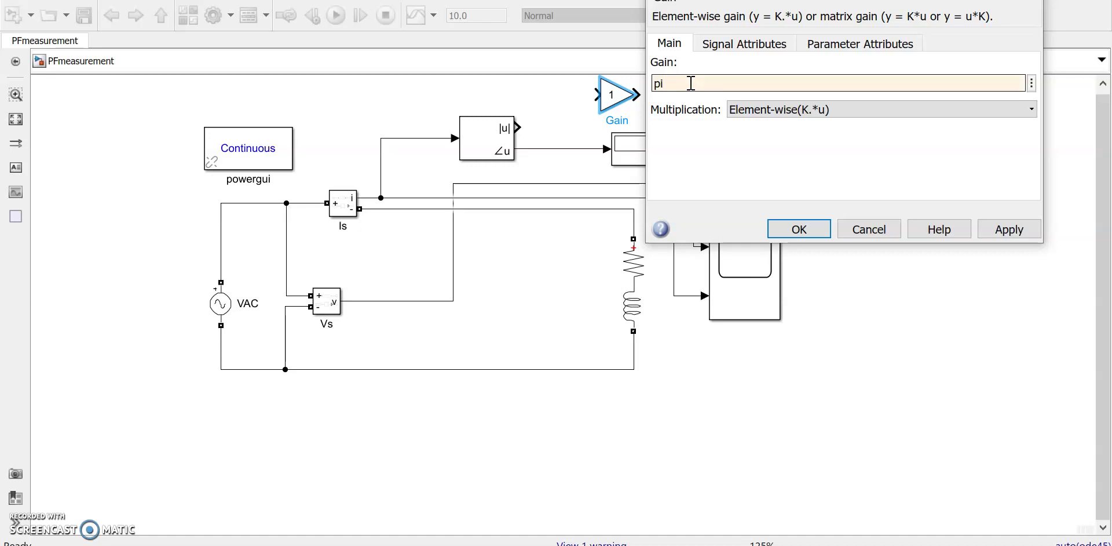
text(/180)
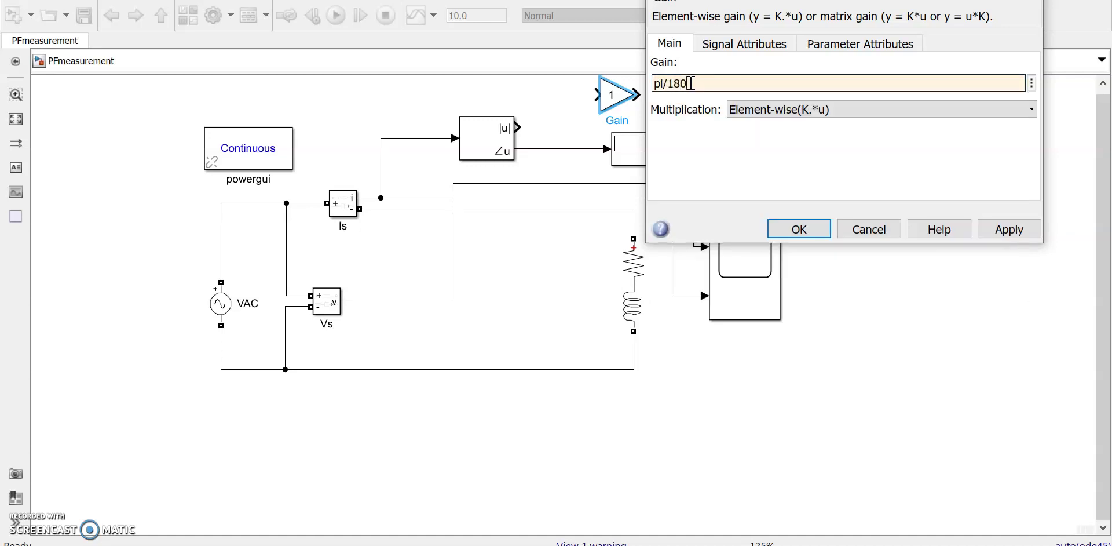
click(799, 229)
click(600, 95)
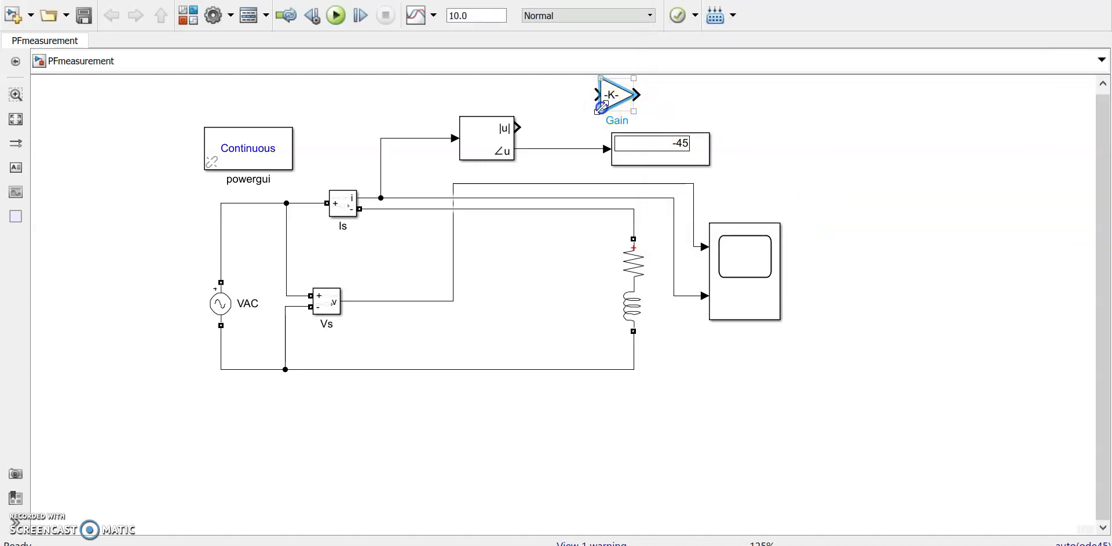
drag(600, 111, 548, 149)
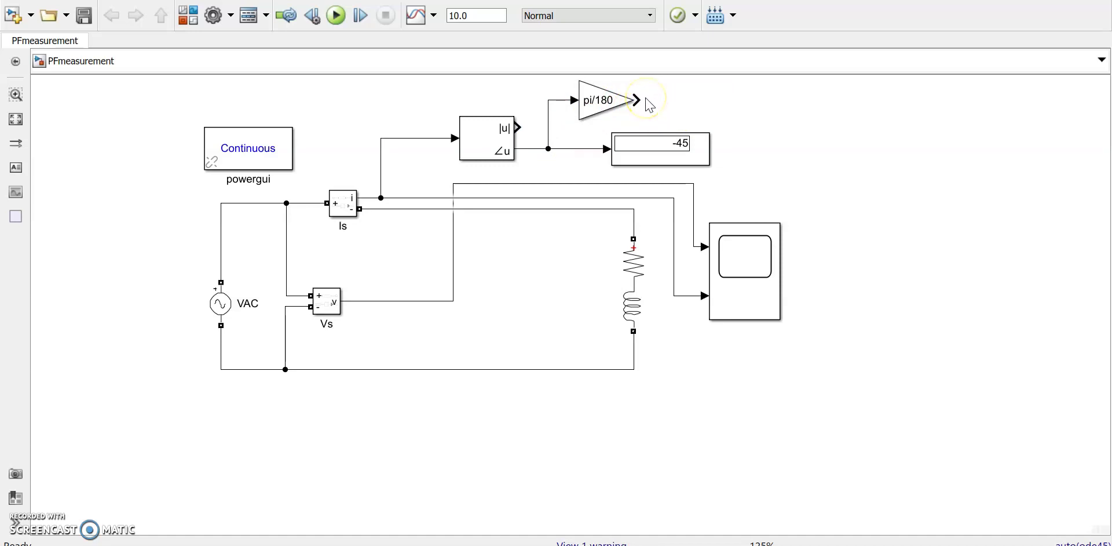
Add a Cos block beside the pi/180 Gain block and connect it to the gain output.
click(681, 96)
text(co)
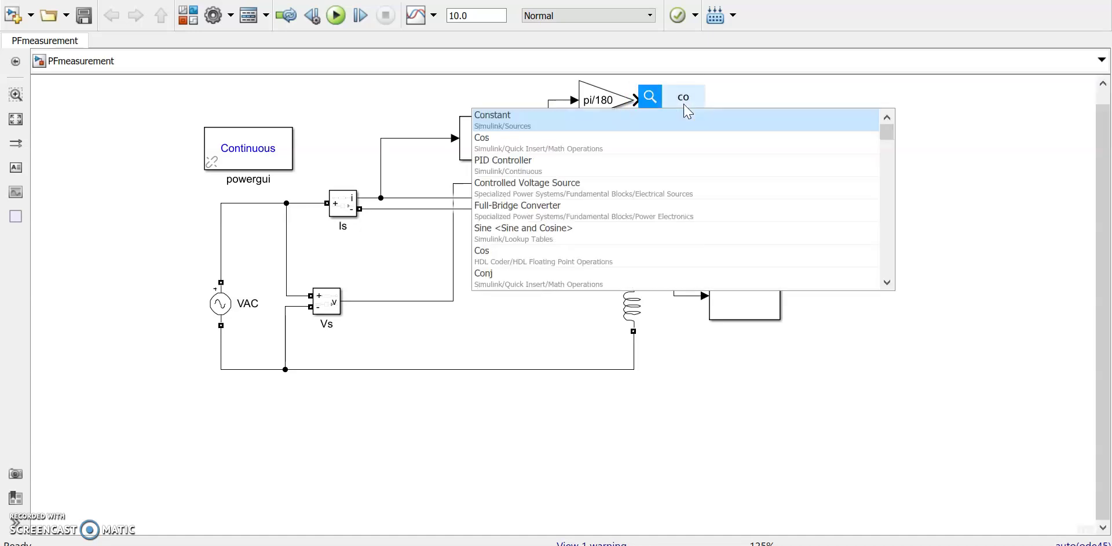
text(s)
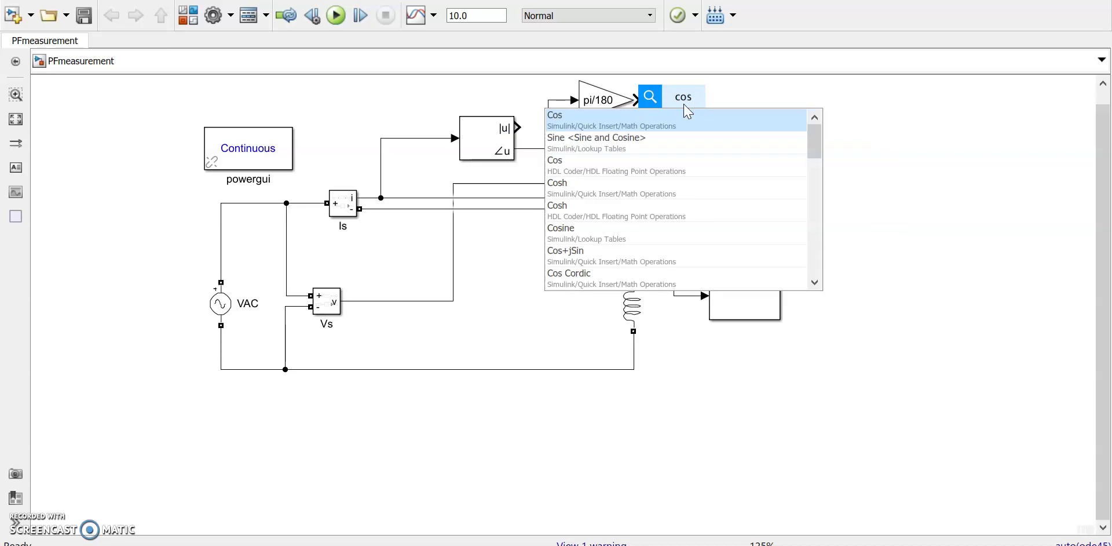
click(582, 127)
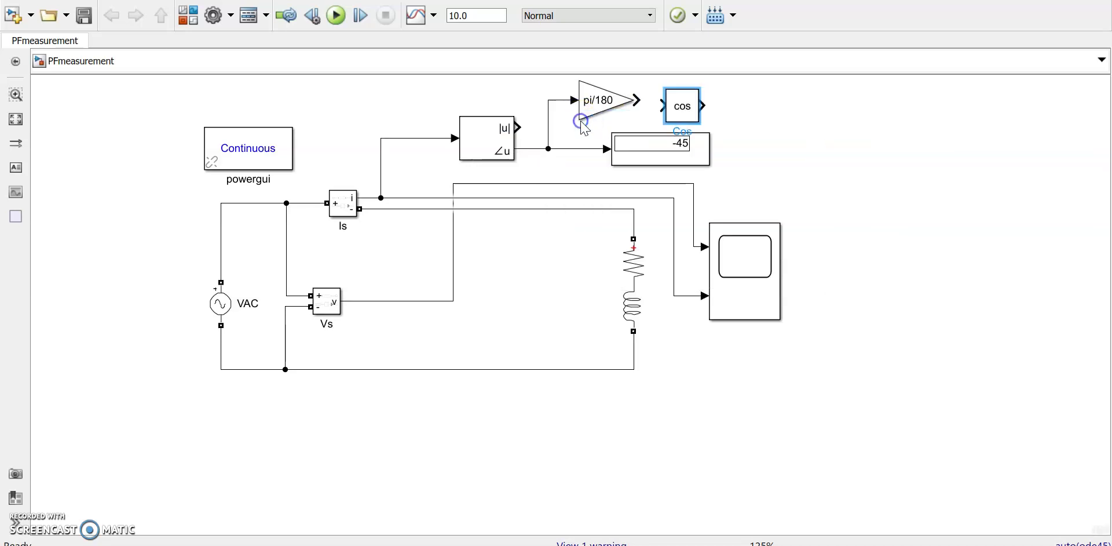
click(645, 101)
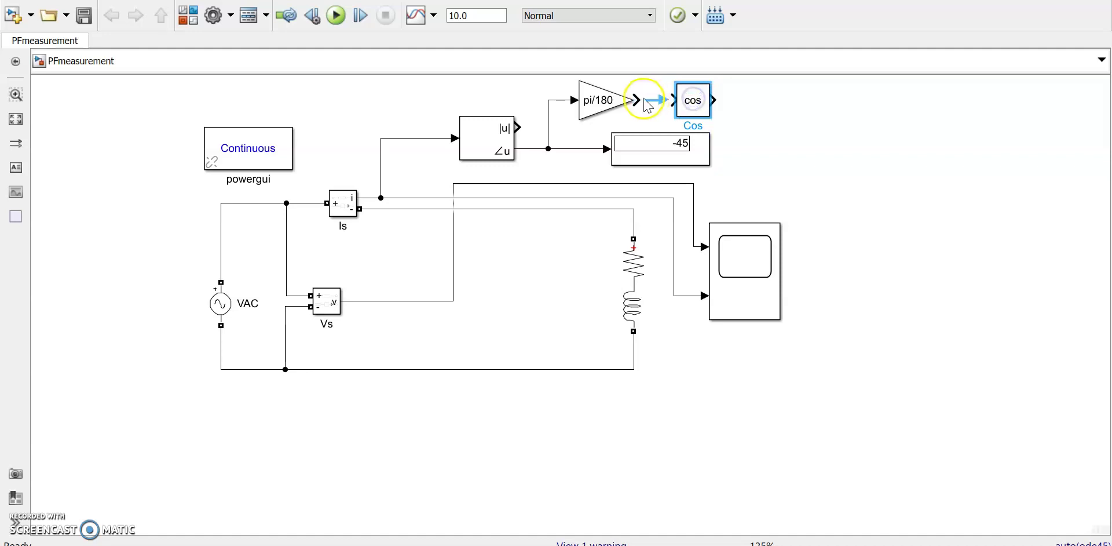
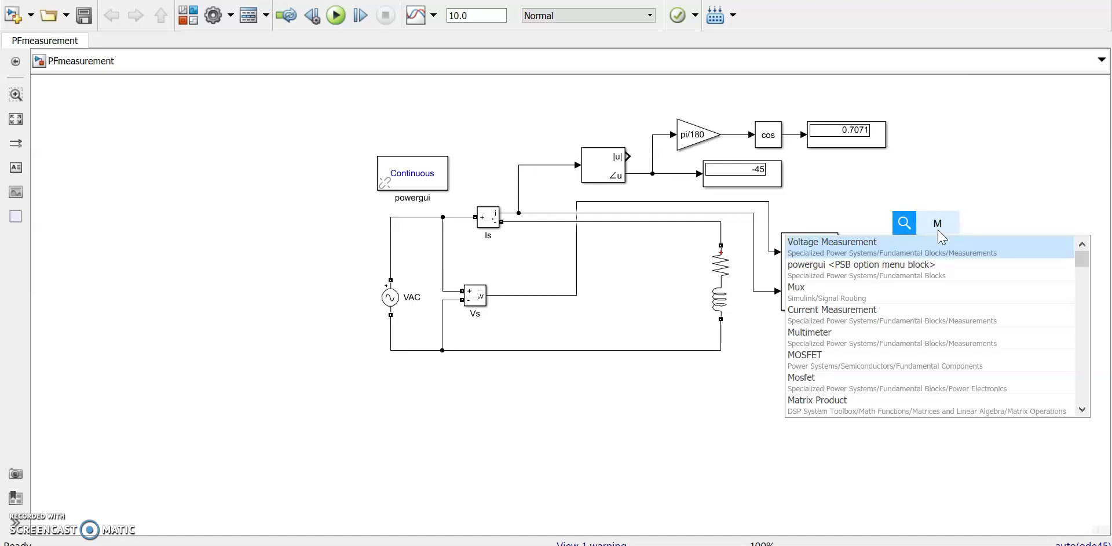
Add a Simulink/User-Defined Functions MATLAB Function block beside the Scope and enlarge it.
text(atlab)
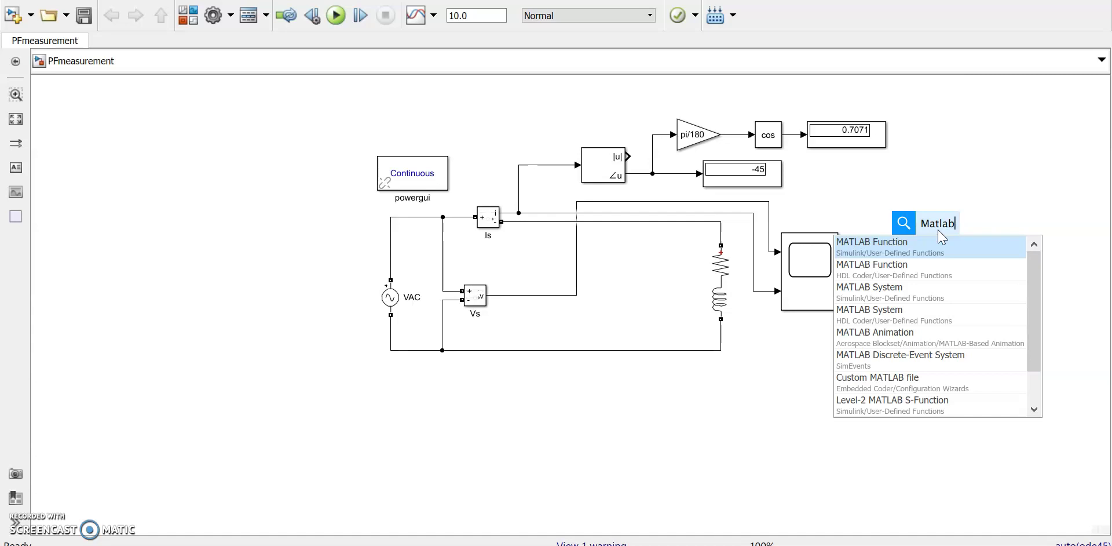
click(886, 249)
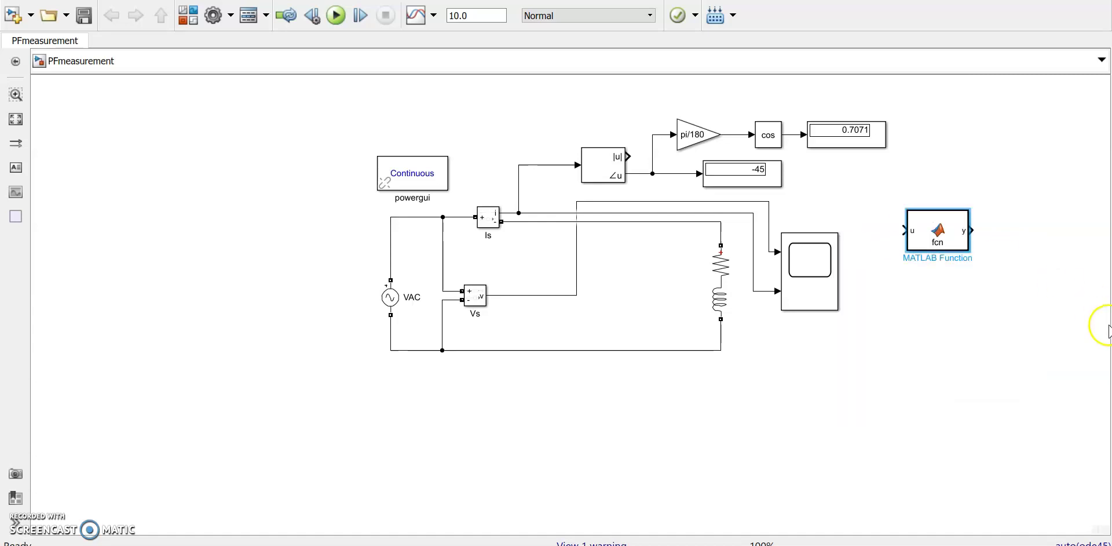
drag(907, 250, 898, 278)
Open the MATLAB Function block's code and change the function's output list to [pf,phi].
click(923, 280)
double_click(923, 279)
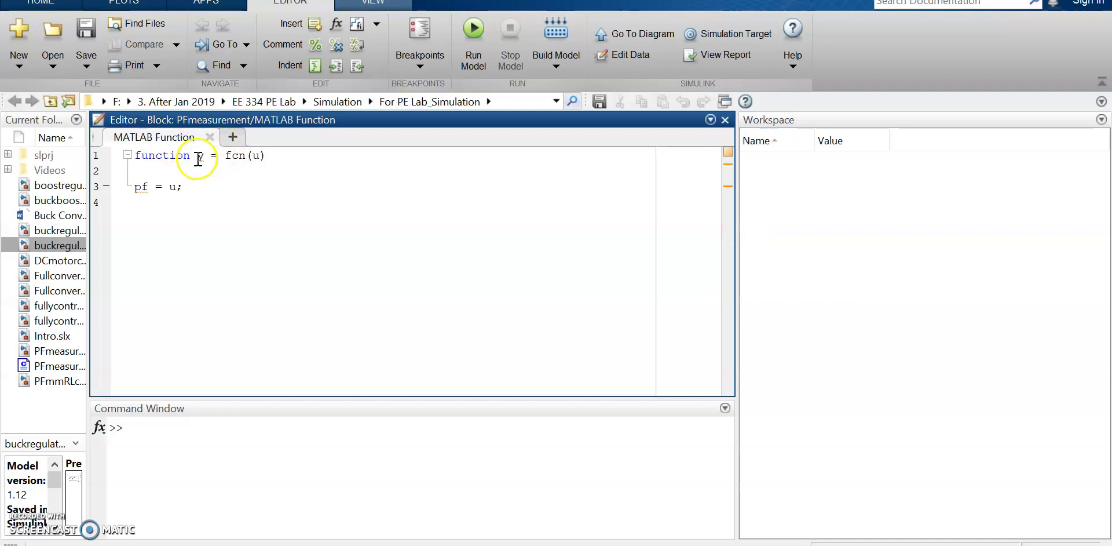
click(200, 157)
mouse_move(201, 156)
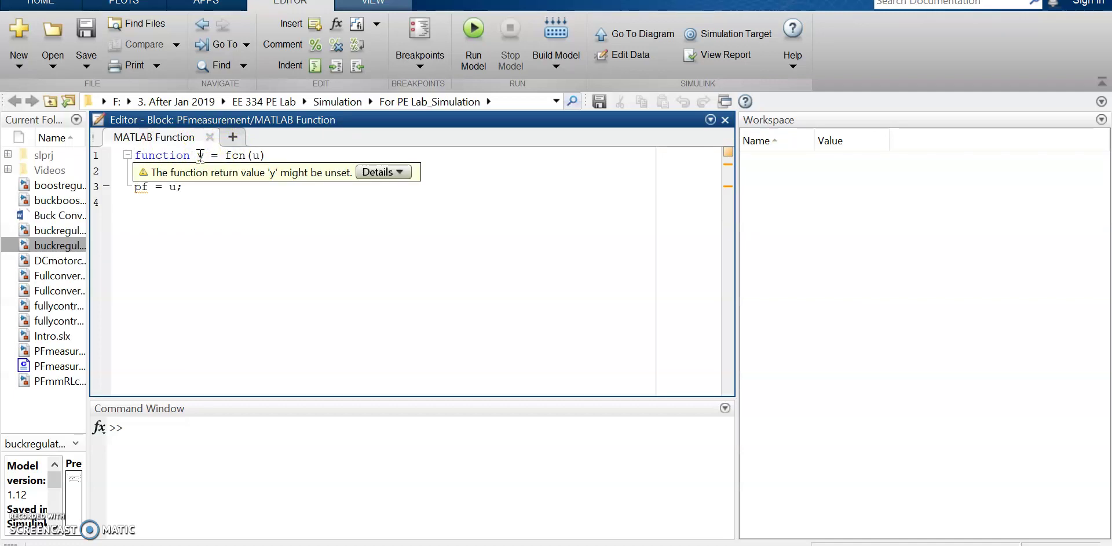
text([p)
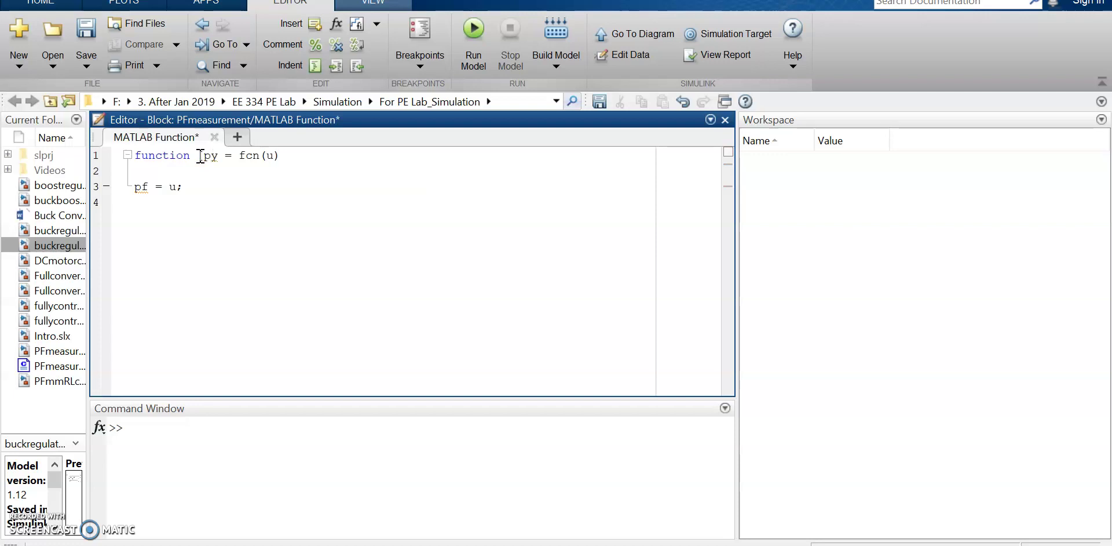
text(f,phi)
key(Delete)
text(])
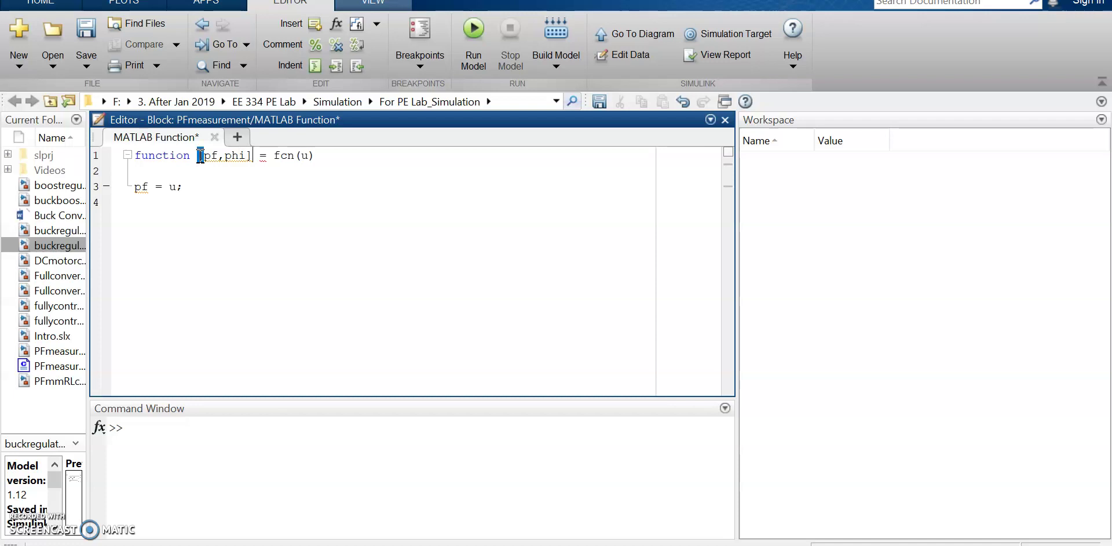
Rename the function's input argument to angle_i in the fcn declaration.
click(315, 155)
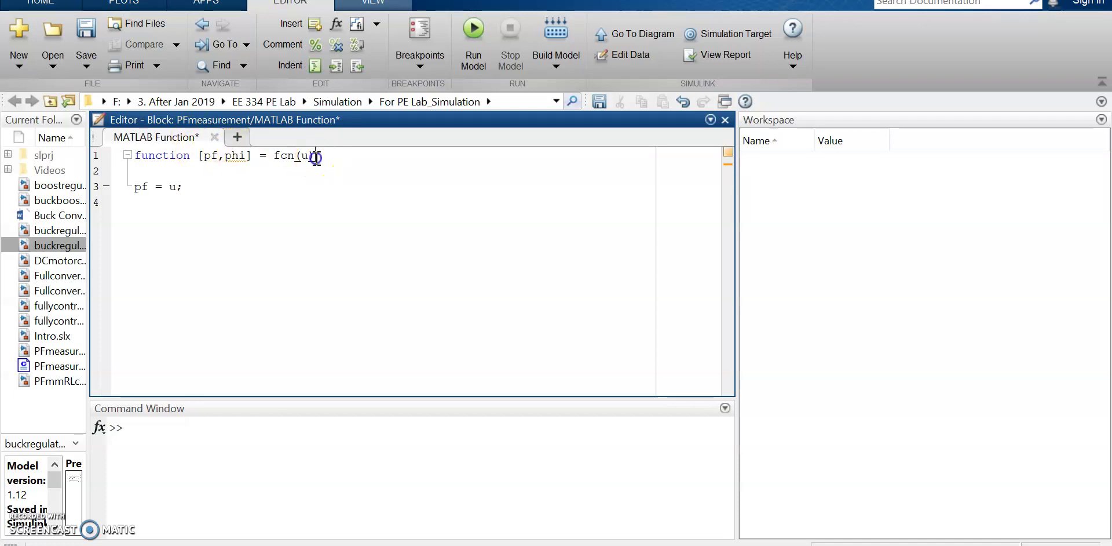
click(302, 156)
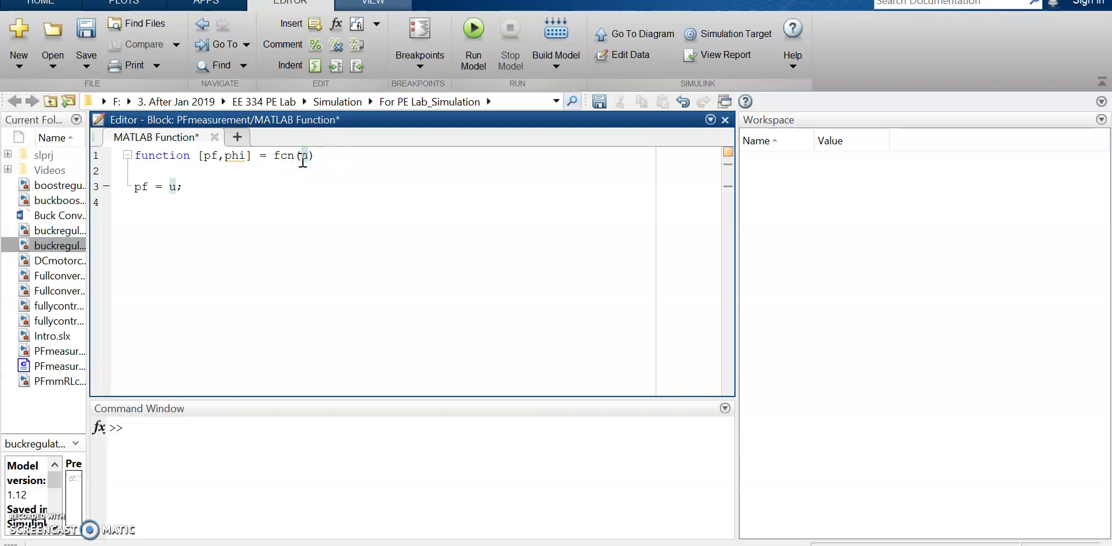
text(angle)
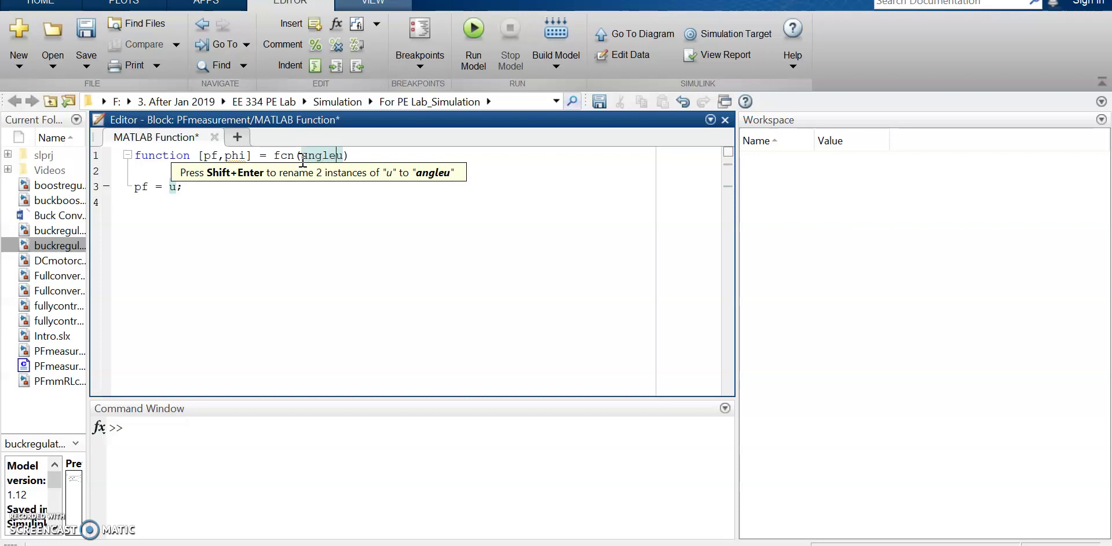
text(_i)
key(End)
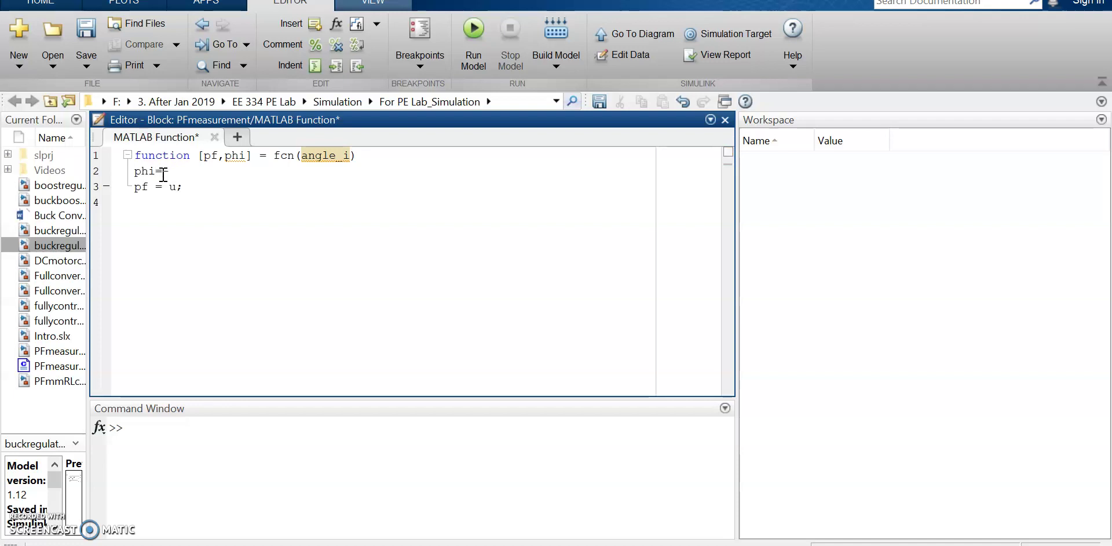
Define the phase angle in the function body with the line phi=-angle_i;.
text(e_i;)
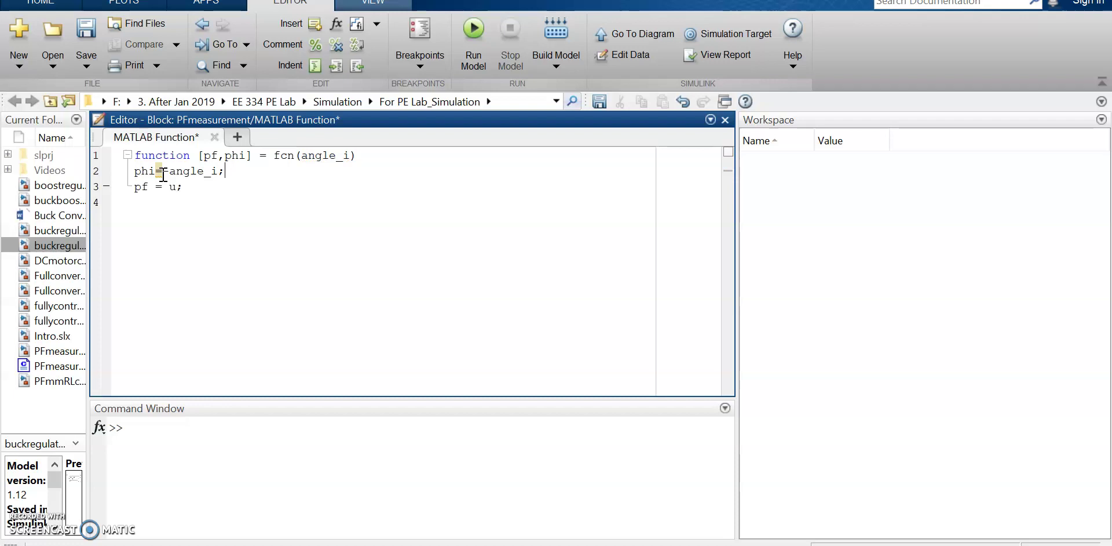
click(163, 173)
text(-)
Change the power factor line to pf = cosd(phi); so the cosine is computed in degrees.
click(170, 191)
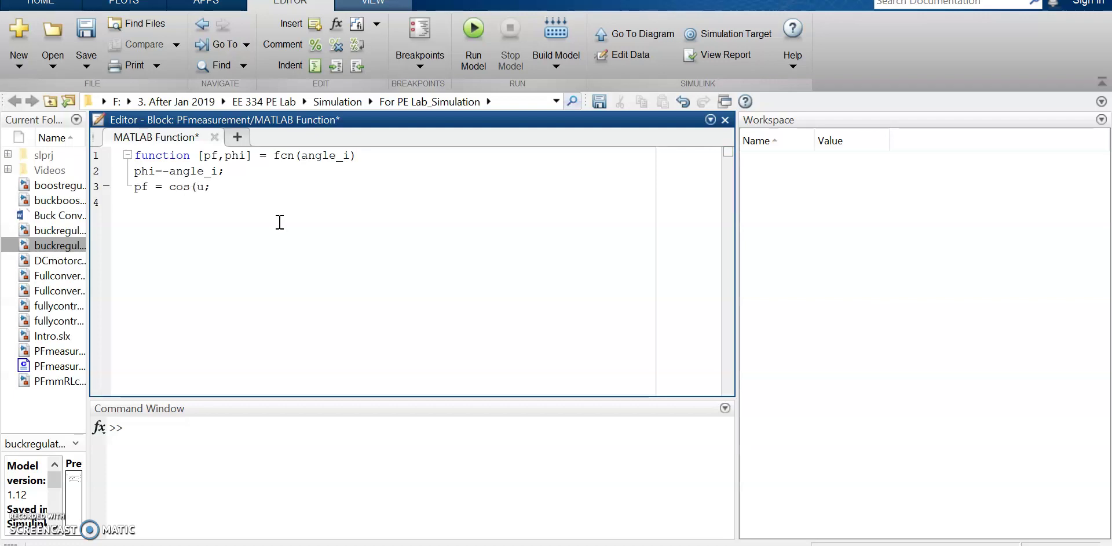
text(phi)
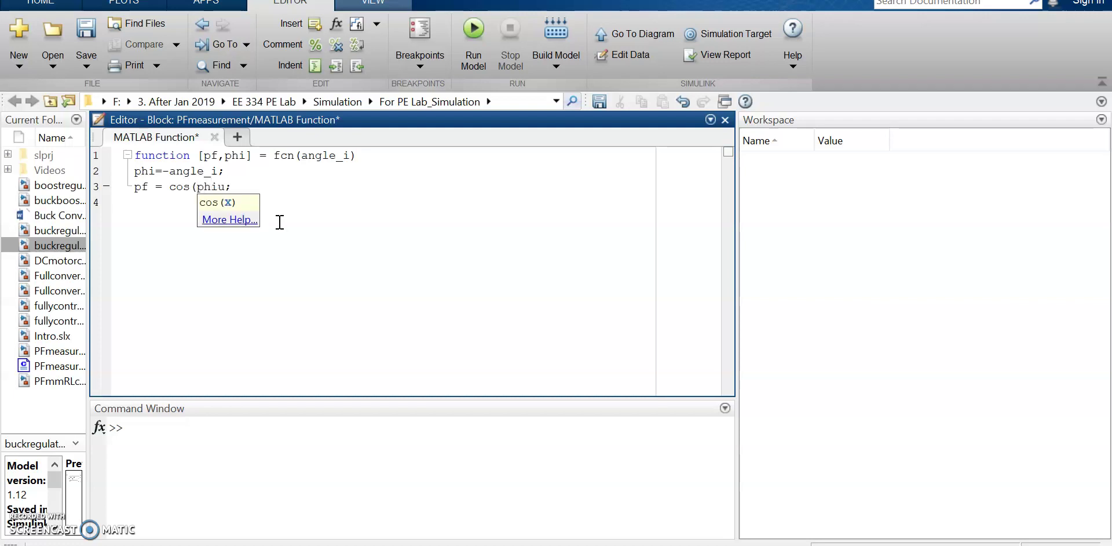
text())
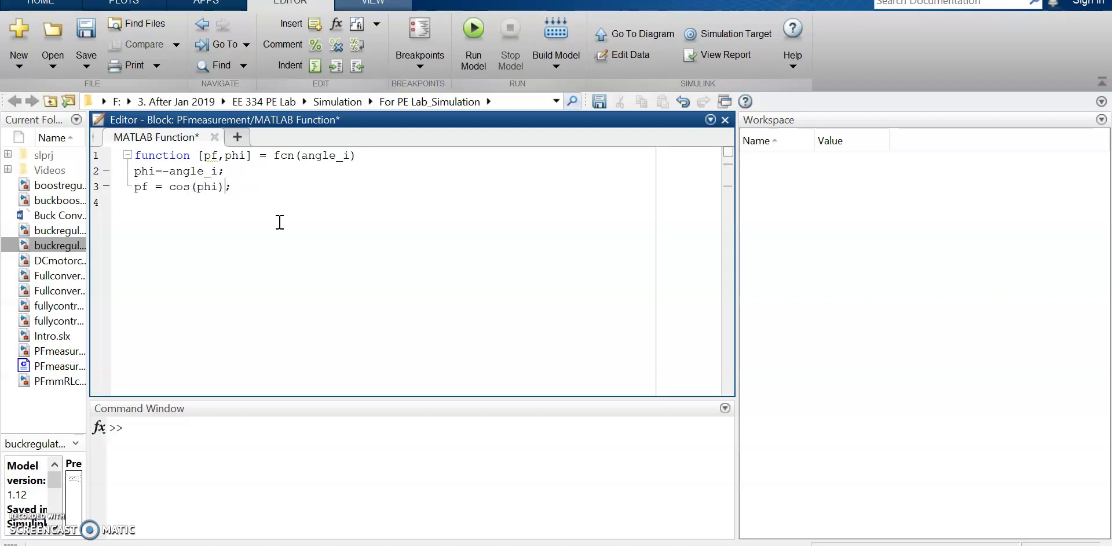
click(191, 187)
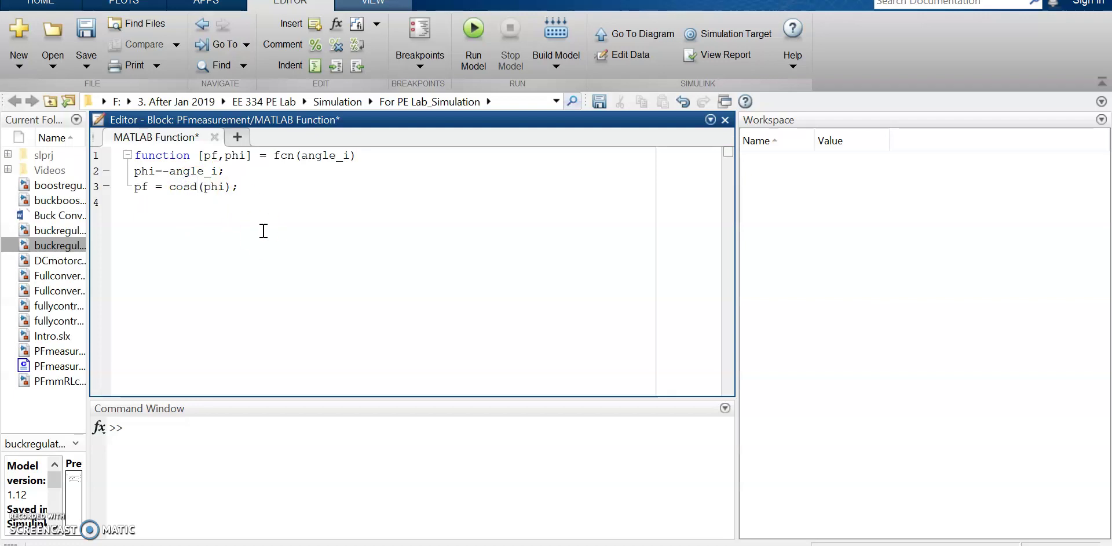
Save the function code and switch back to the PFmeasurement model in Simulink.
click(256, 190)
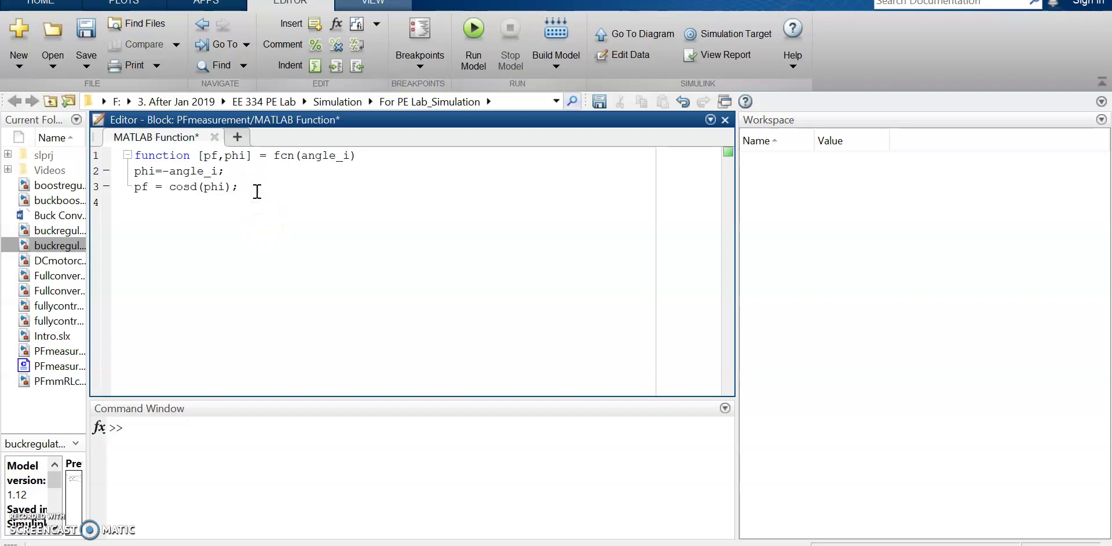
click(87, 51)
mouse_move(729, 153)
click(664, 543)
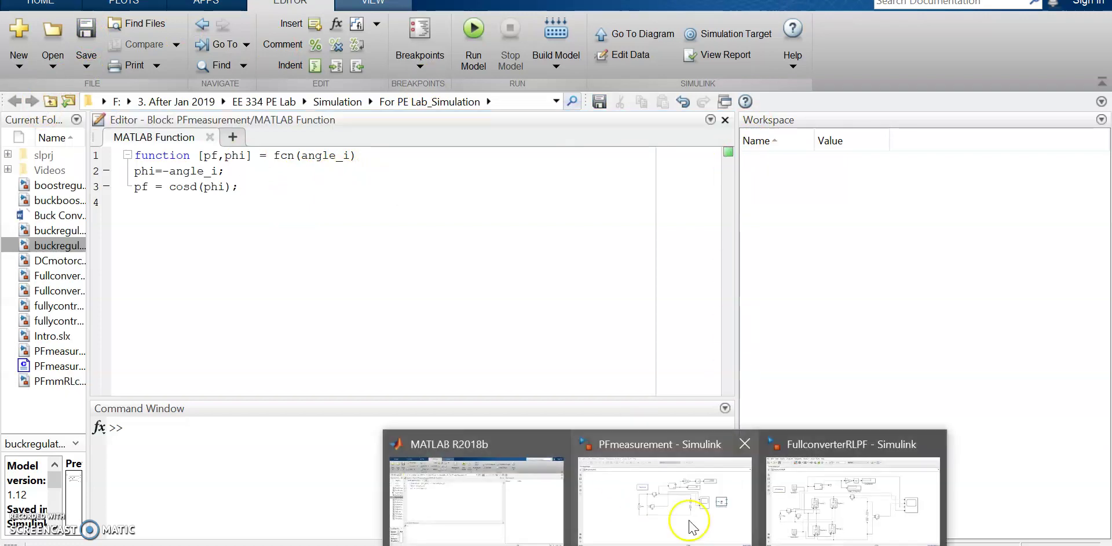
click(698, 512)
click(697, 460)
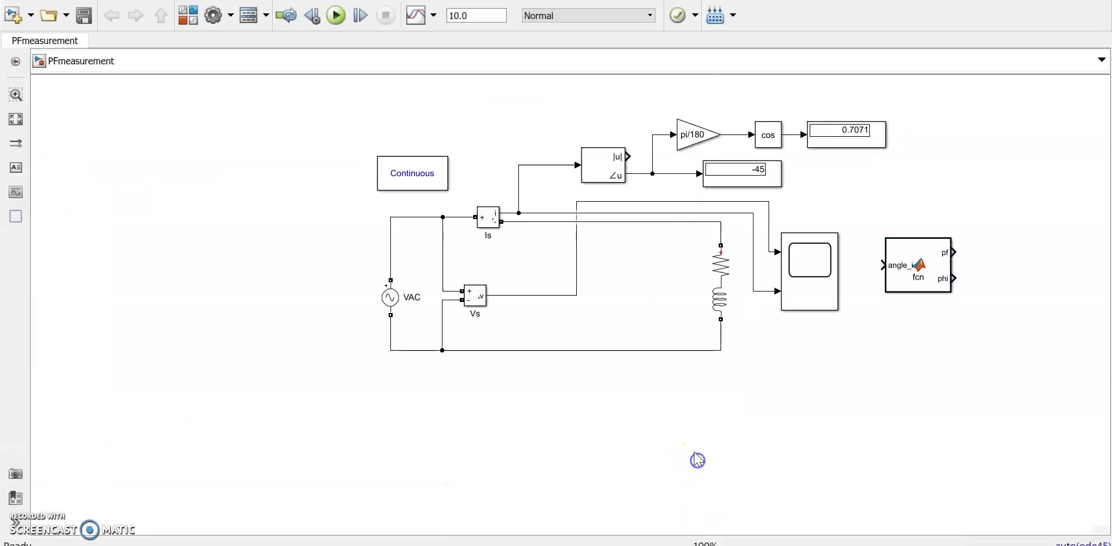
Enlarge the MATLAB Function block and move it up beside the Scope.
click(911, 280)
drag(885, 292, 875, 312)
drag(925, 288, 922, 240)
click(942, 335)
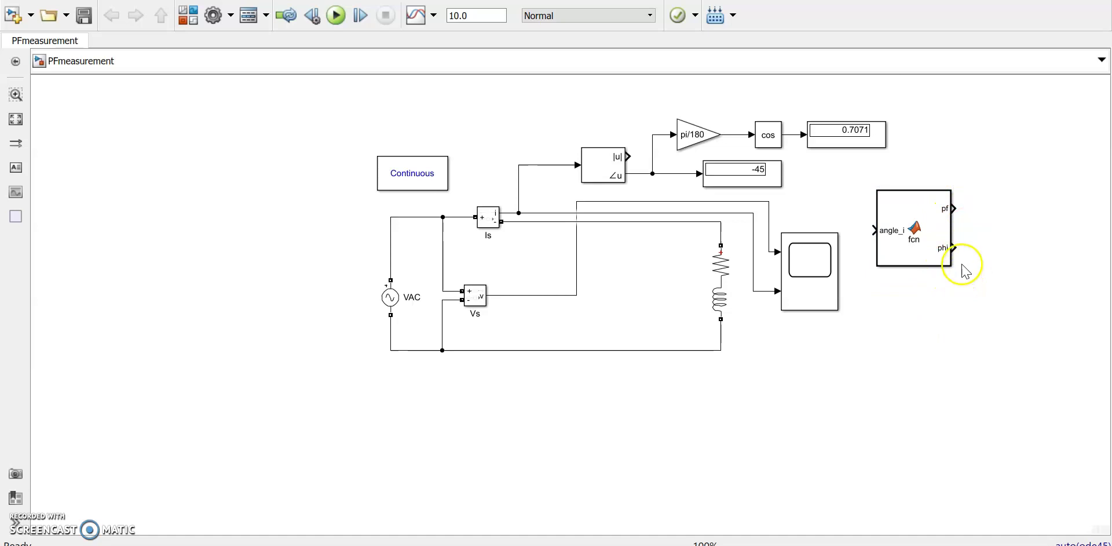
Copy the Display block twice and connect the copies to the MATLAB Function block's pf and phi outputs.
drag(852, 139, 964, 204)
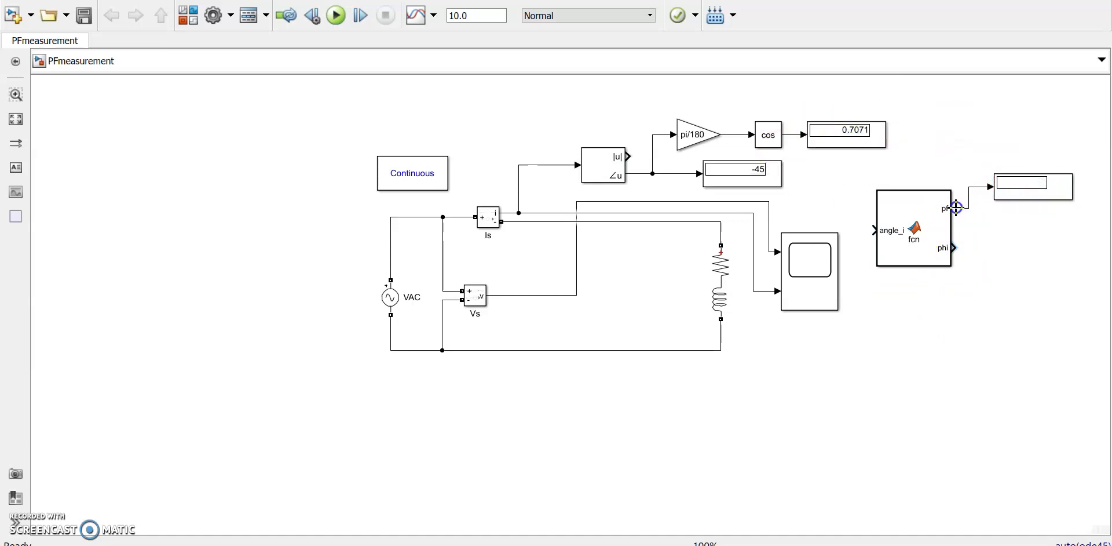
click(1040, 188)
drag(1036, 200, 950, 253)
Rename the two Display blocks on the MATLAB Function outputs as pf and phi to match their signals.
click(1043, 209)
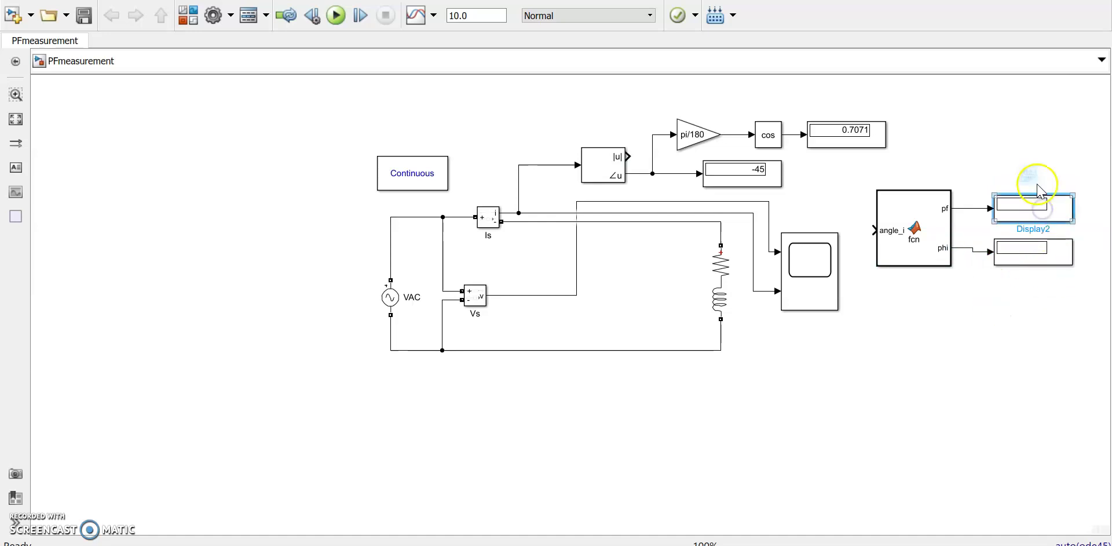
click(1049, 229)
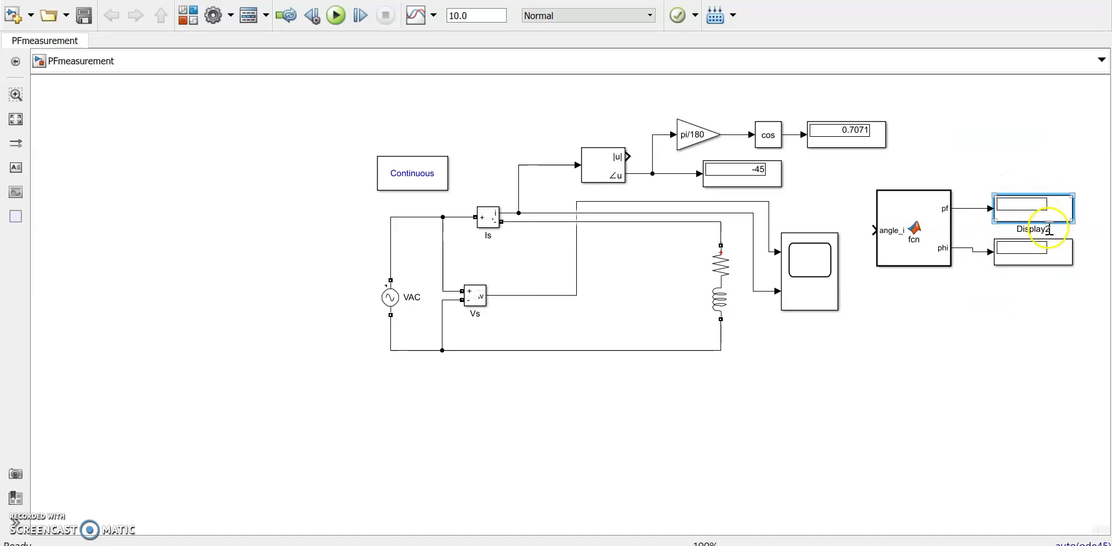
click(1103, 272)
key(BackSpace)
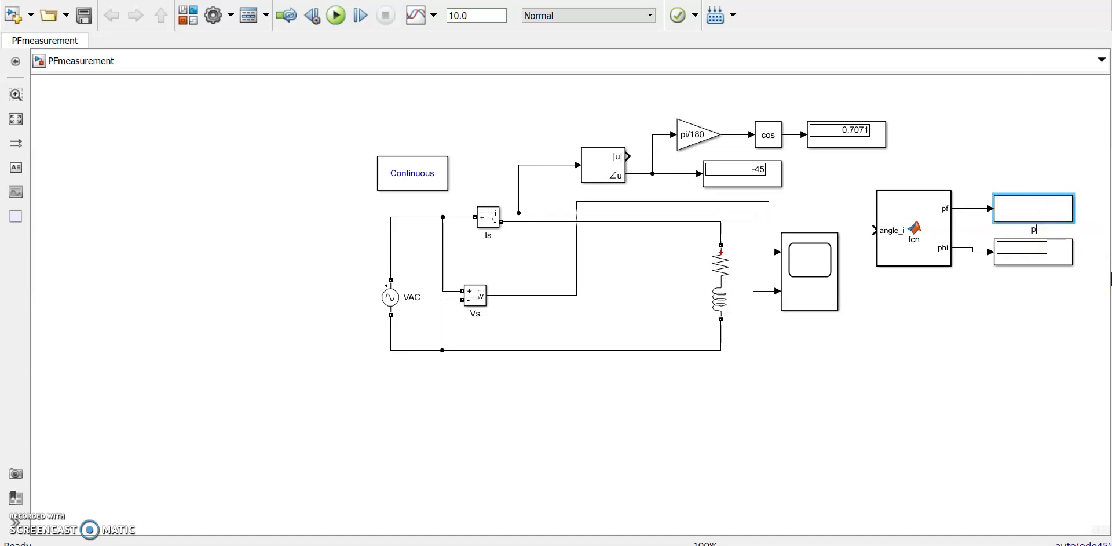
click(1040, 258)
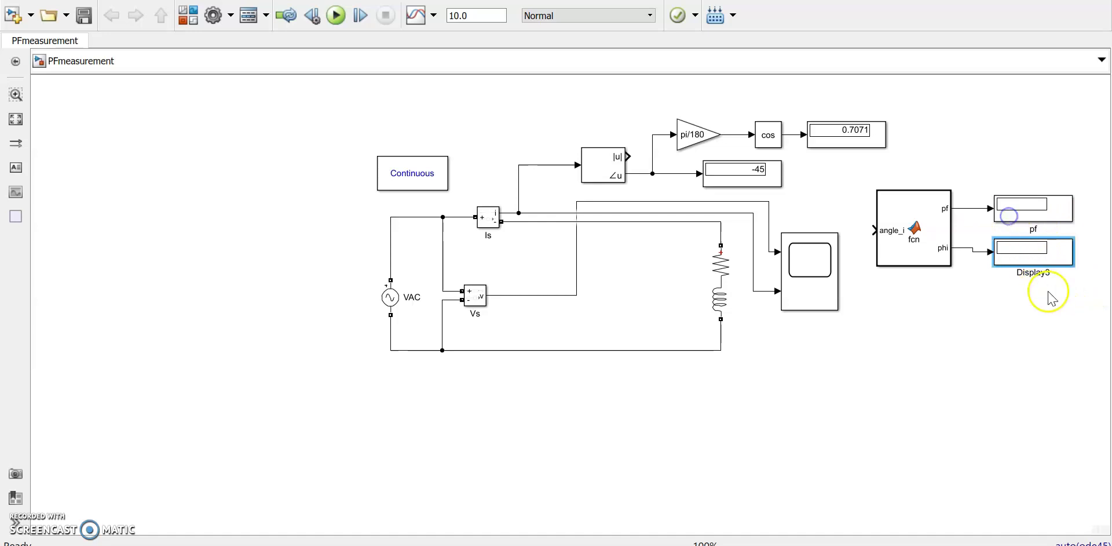
drag(1036, 274, 1008, 273)
text(phi)
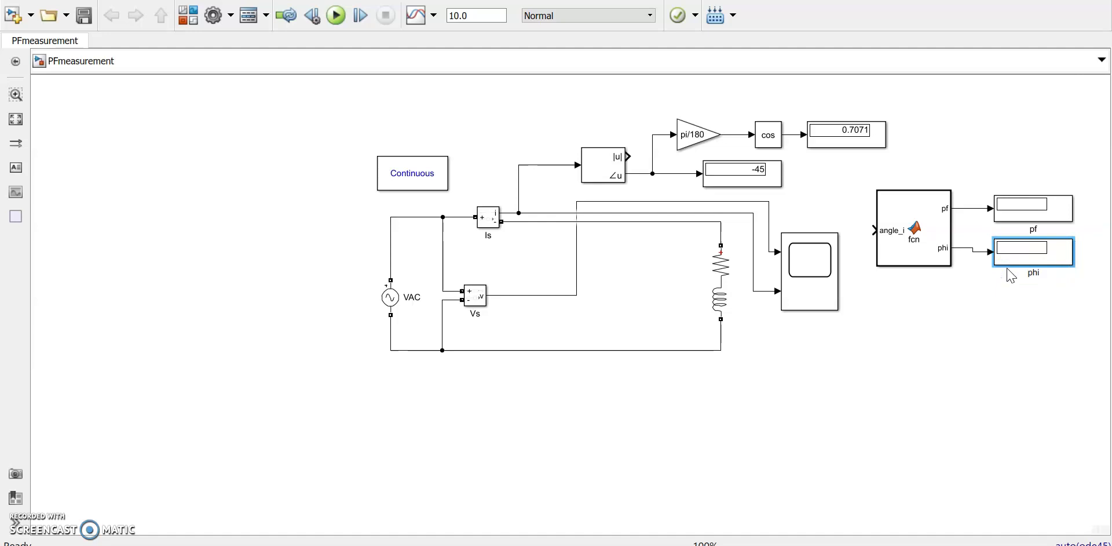
click(1038, 315)
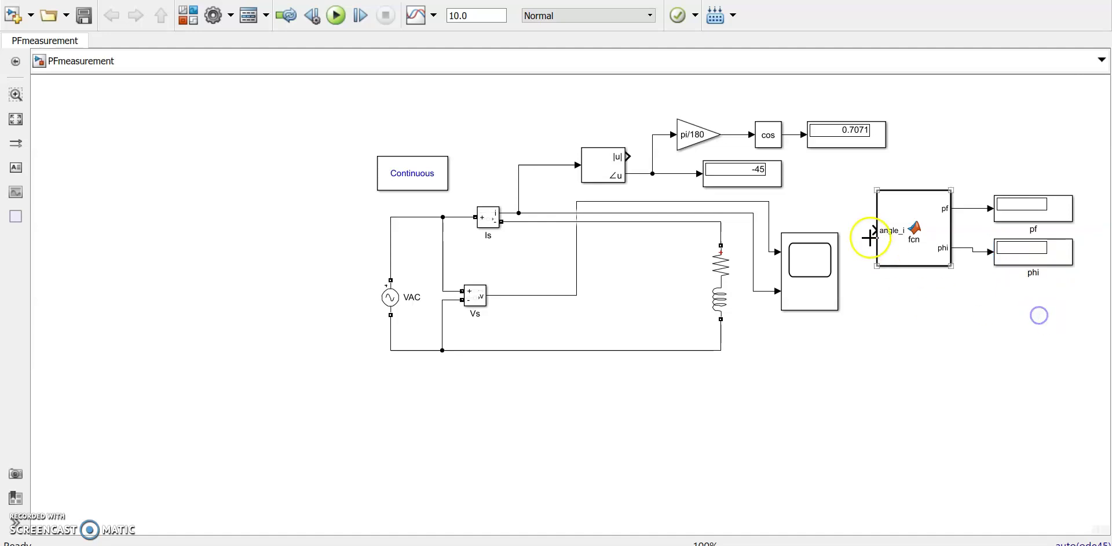
Connect the Fourier block's phase angle signal to the MATLAB Function block's angle_i input and run the simulation.
drag(873, 230, 641, 174)
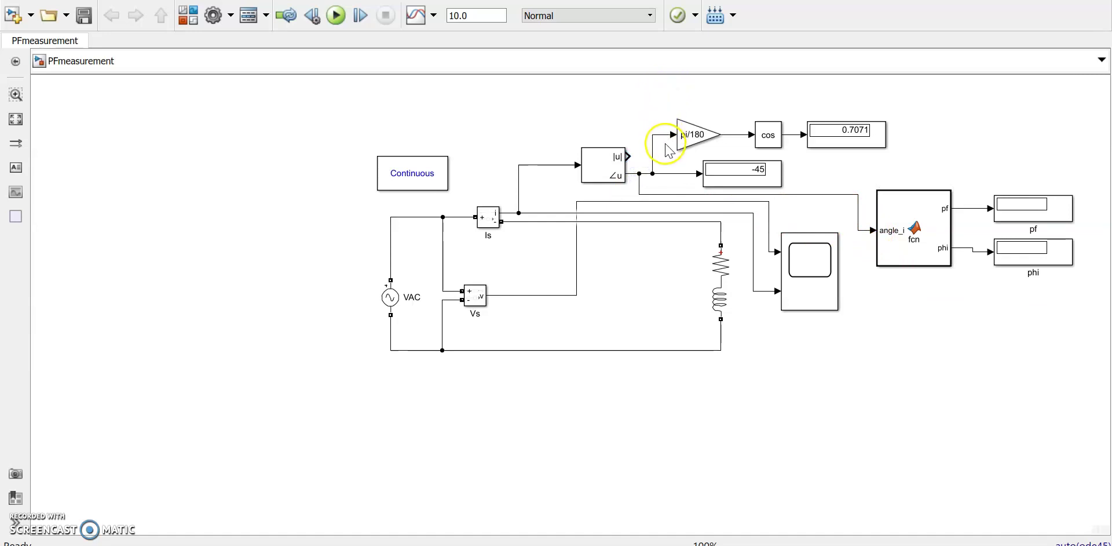
click(611, 172)
click(718, 385)
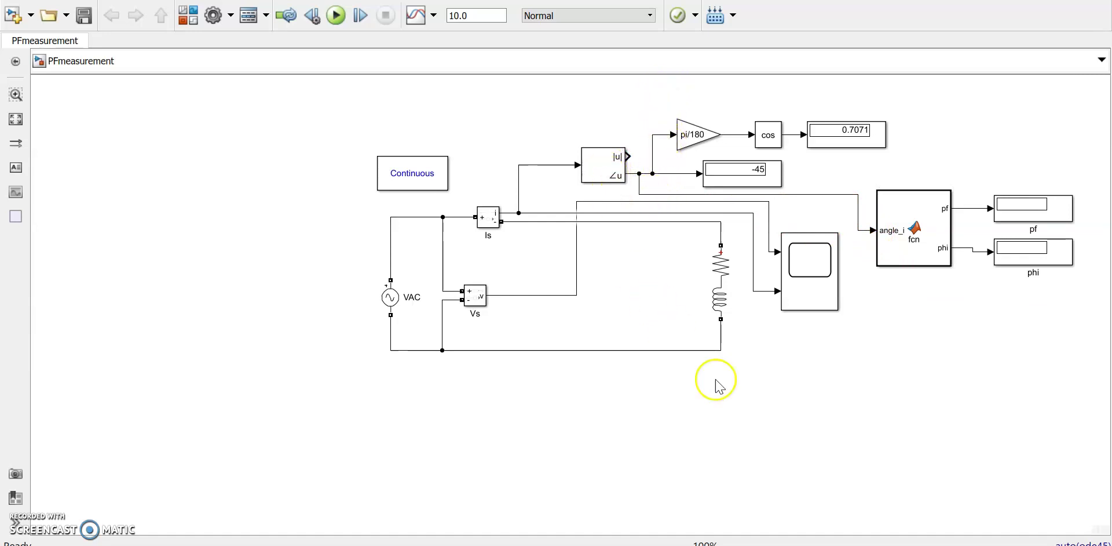
click(336, 15)
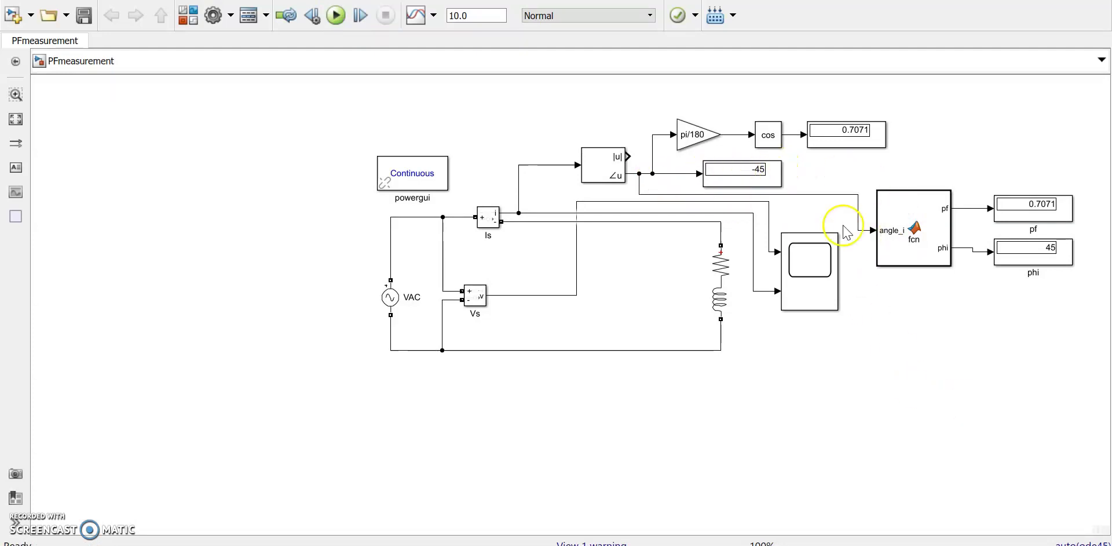
Rename the Display block showing the Fourier phase angle as "angle_i in degrees".
click(742, 165)
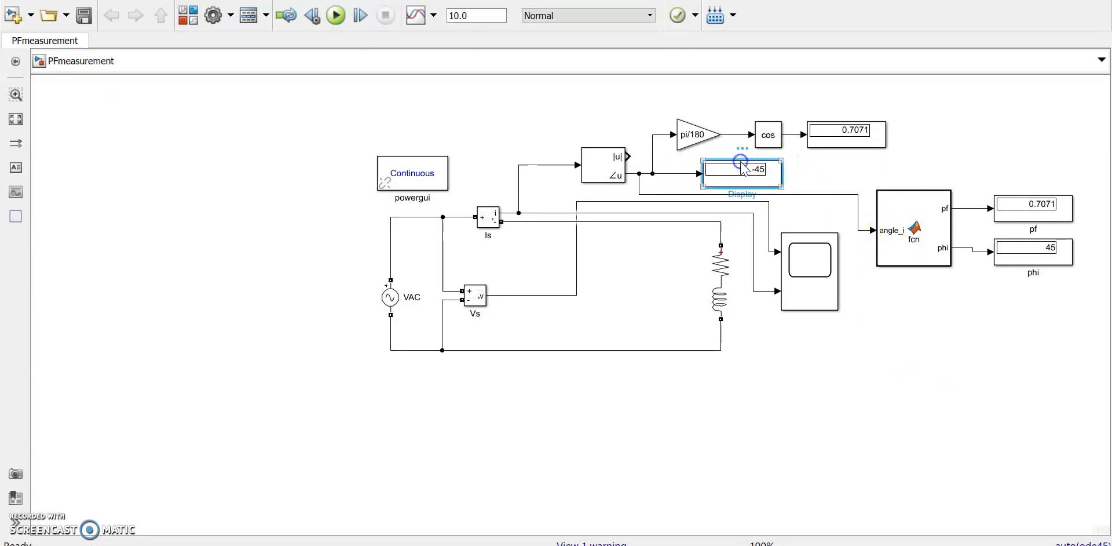
click(741, 195)
drag(736, 195, 753, 196)
key(BackSpace)
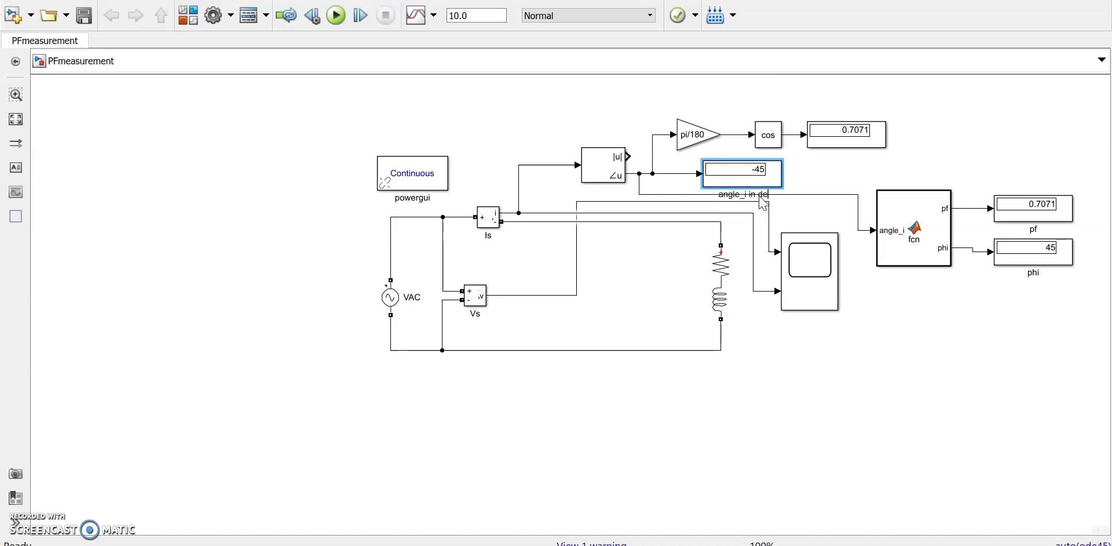
text(rees)
click(798, 175)
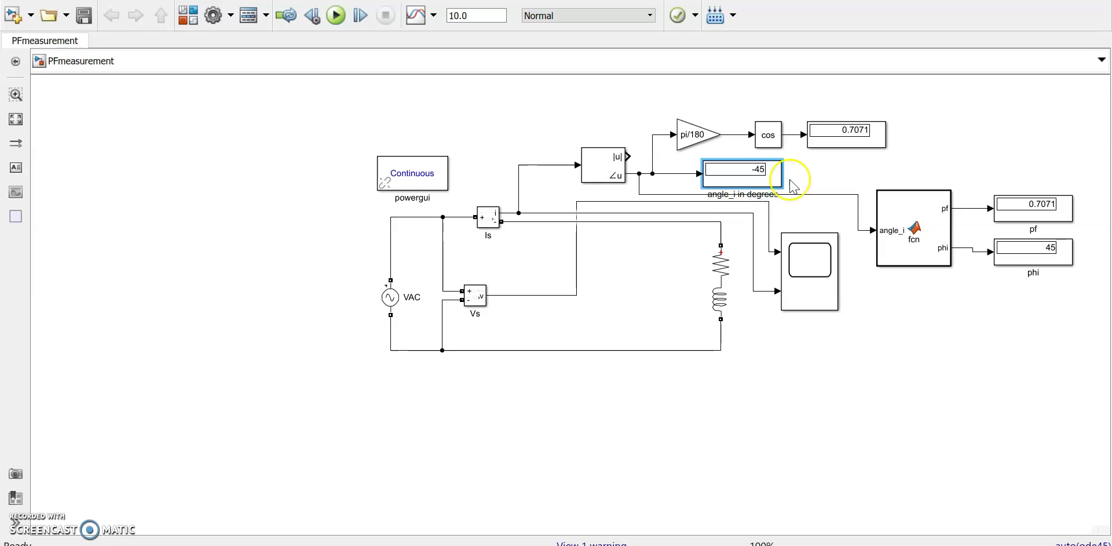
click(773, 171)
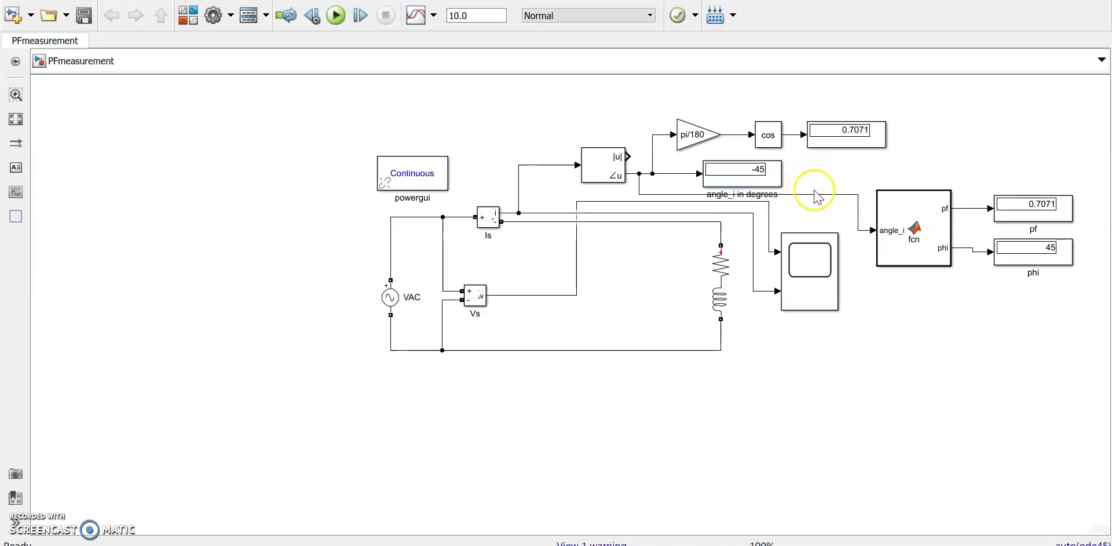
click(746, 203)
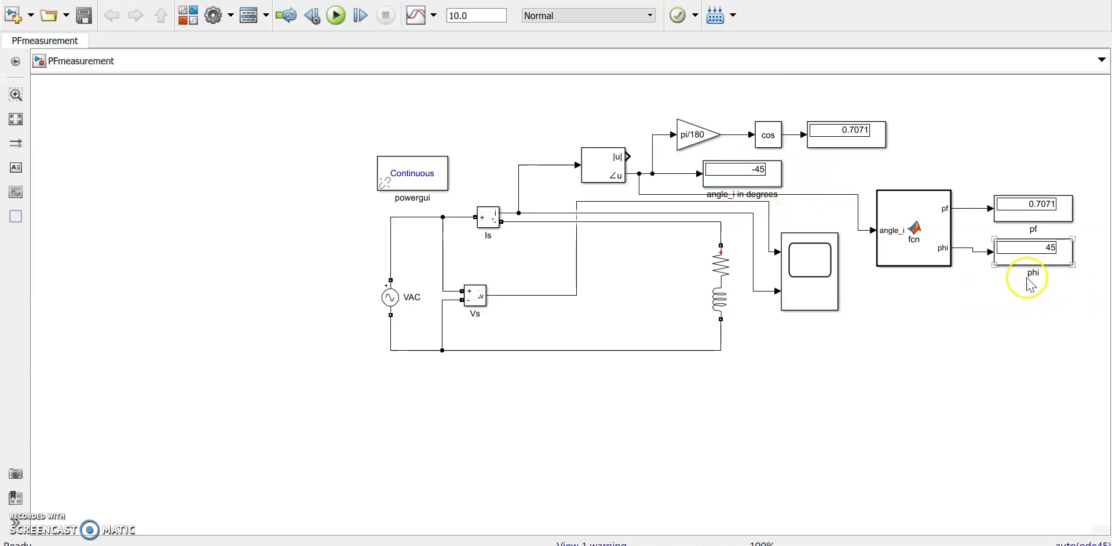
click(1055, 260)
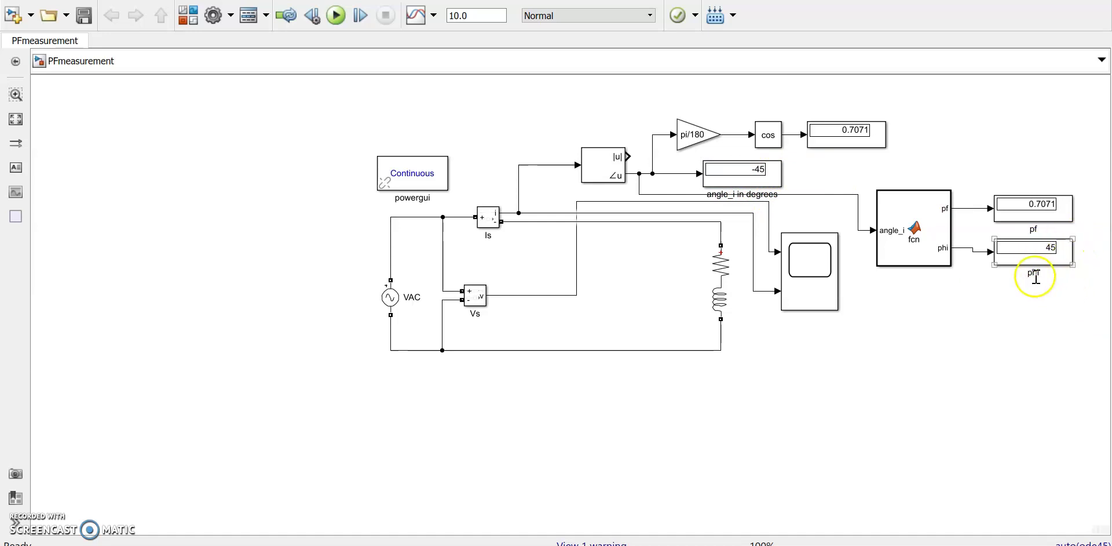
click(1064, 291)
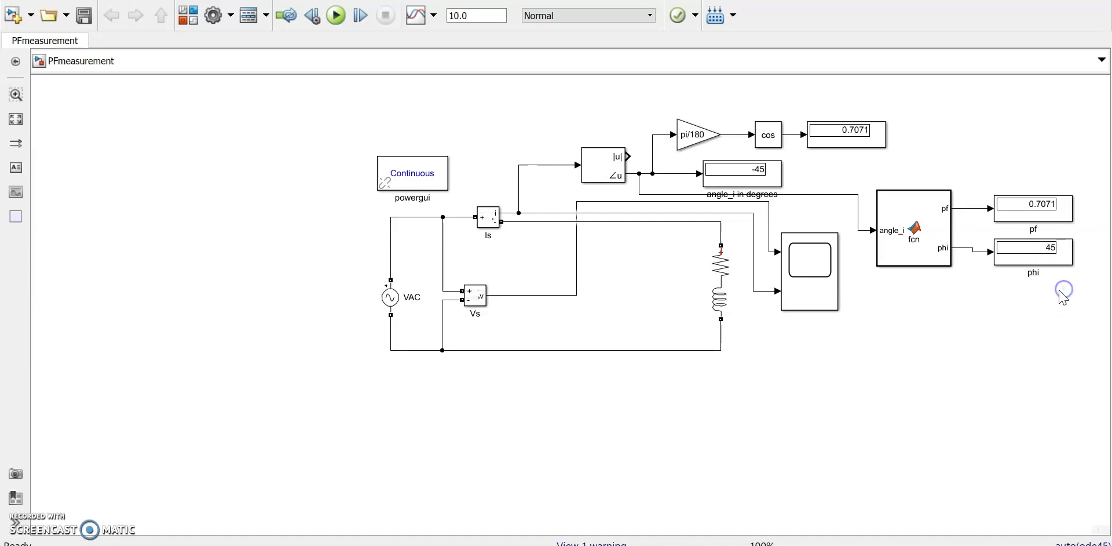
click(939, 261)
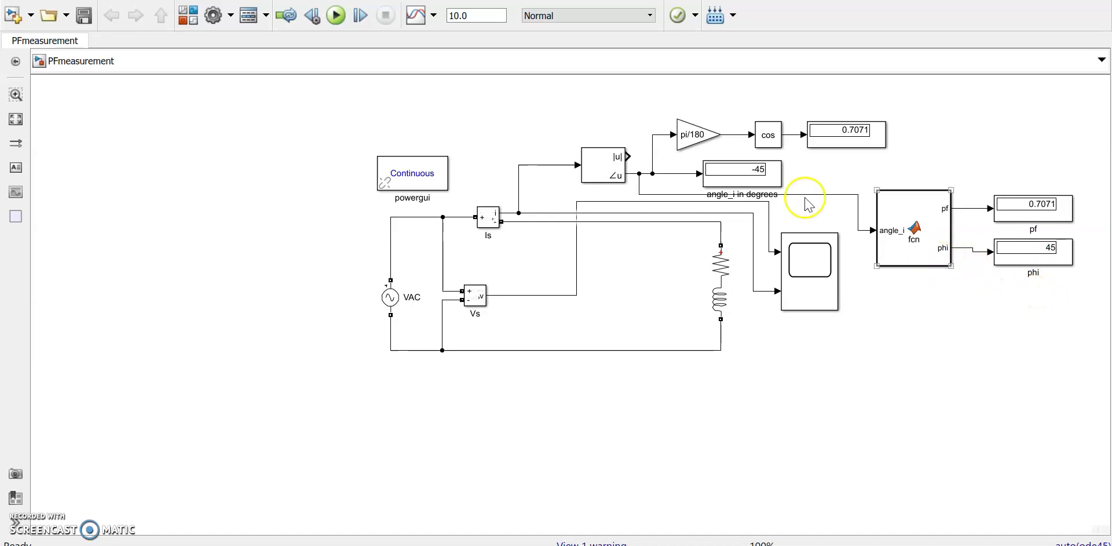
Set the inductance of the Series RLC Branch load to 10 H.
click(724, 300)
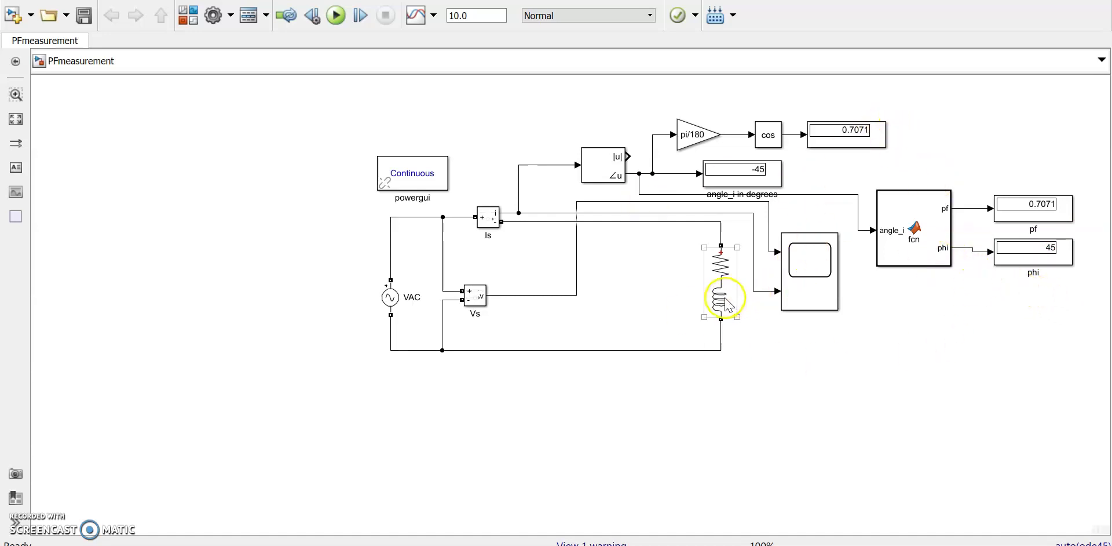
click(939, 342)
click(721, 301)
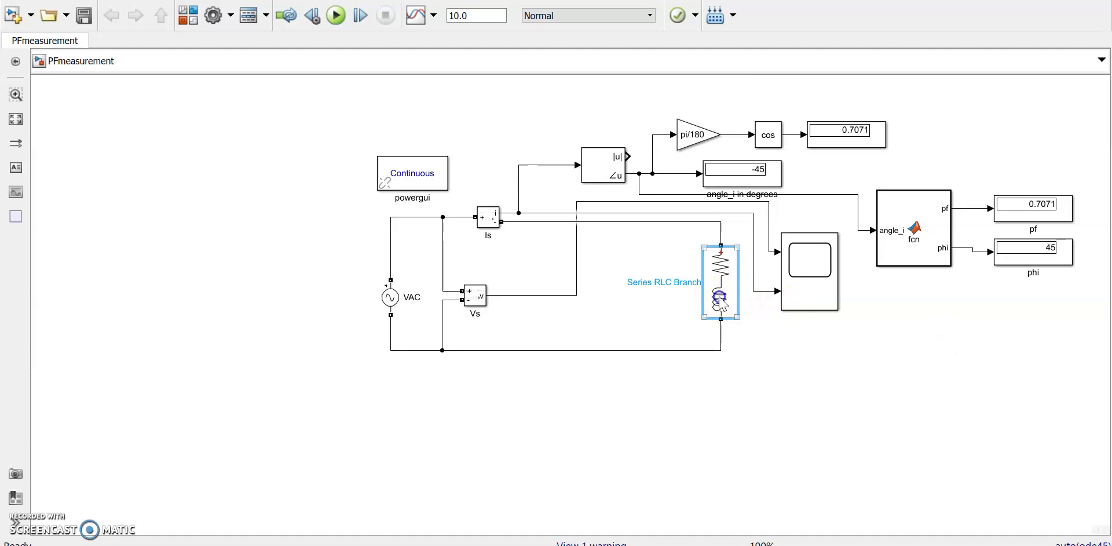
double_click(720, 301)
click(370, 276)
click(391, 320)
double_click(394, 322)
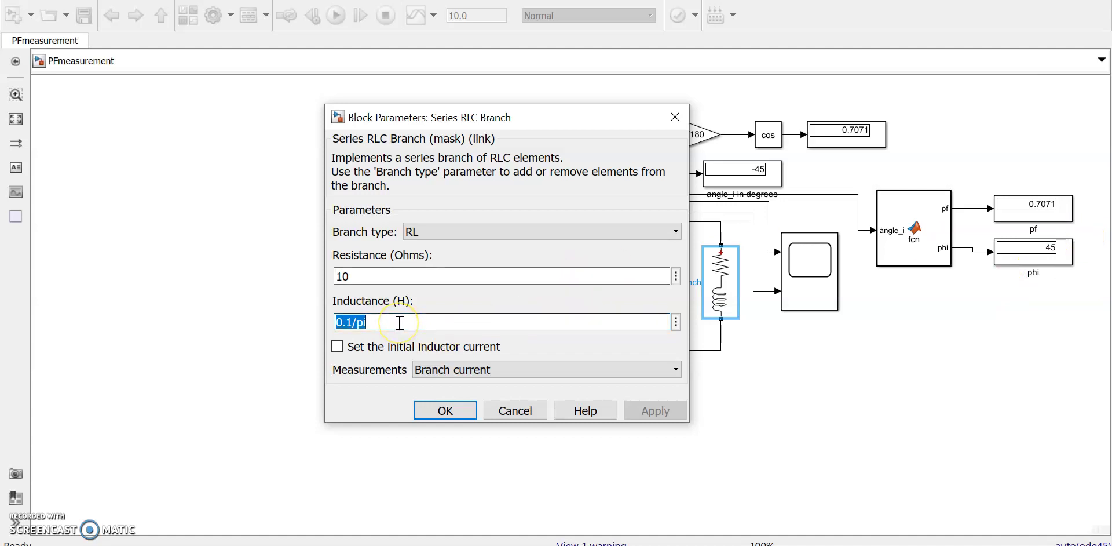
drag(400, 322, 316, 312)
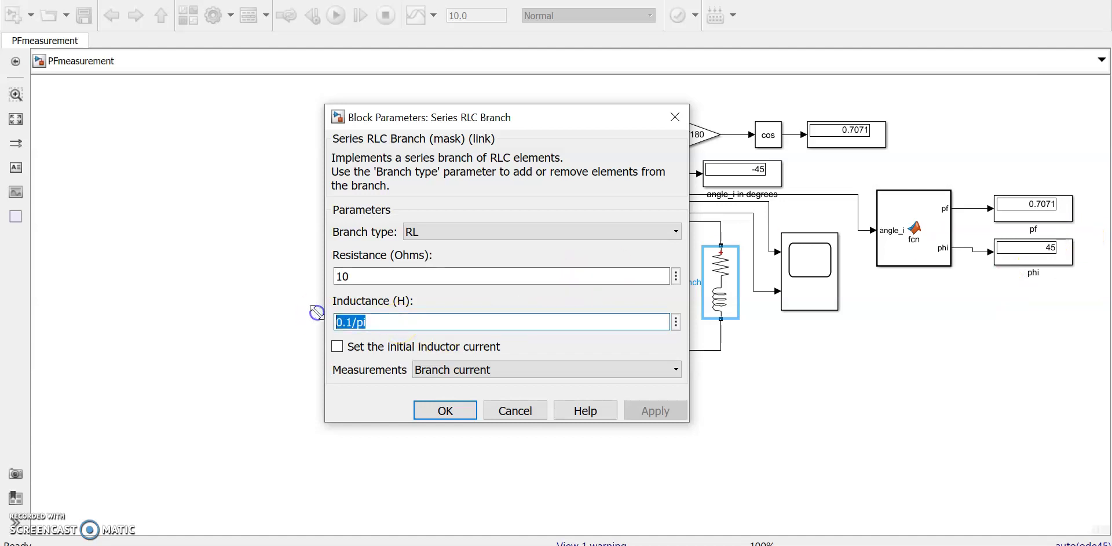
text(10)
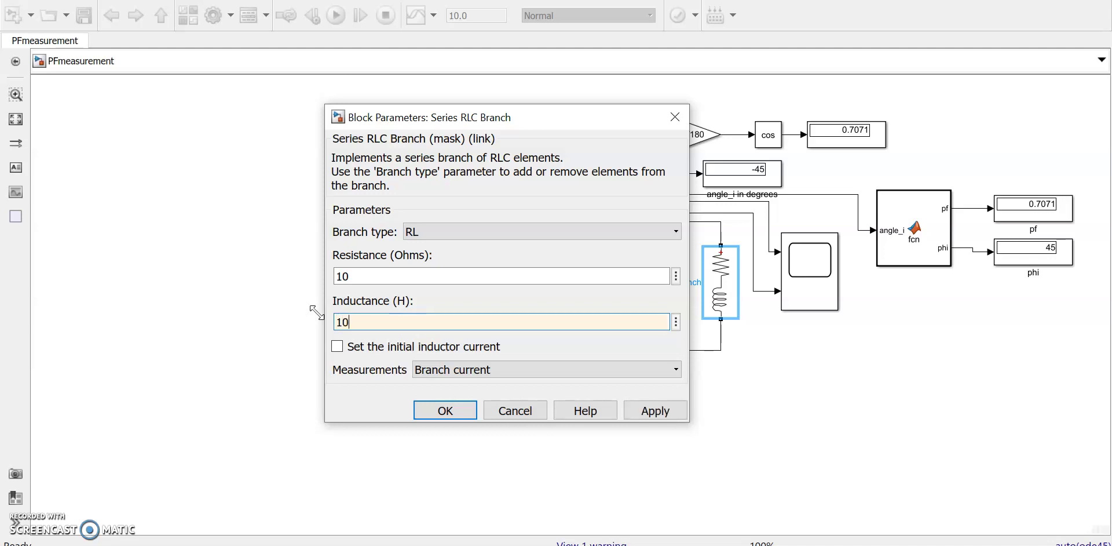
click(446, 410)
click(426, 225)
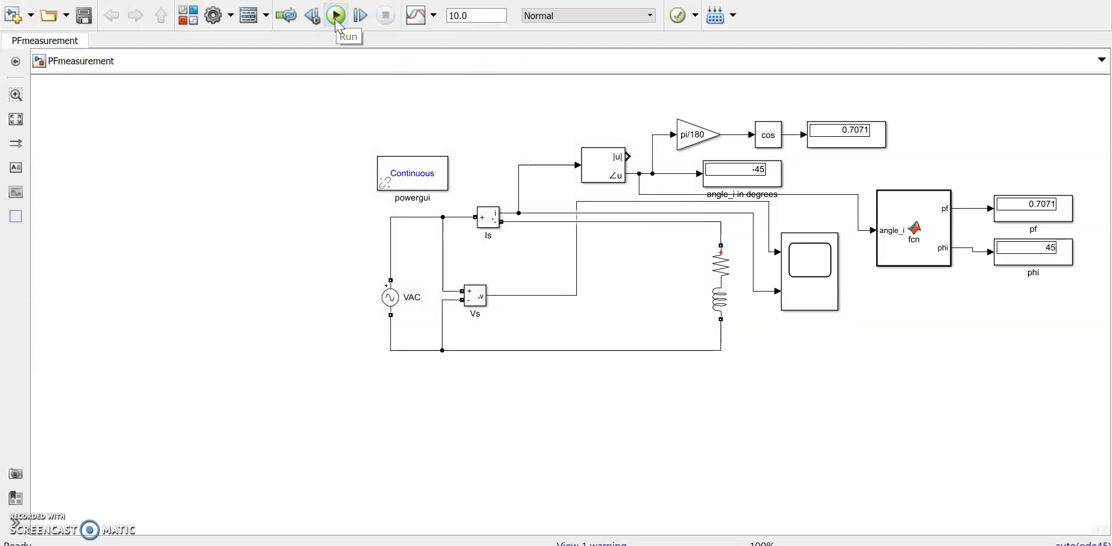
Run the simulation, check the pf and phi displays, and run it once more.
click(336, 16)
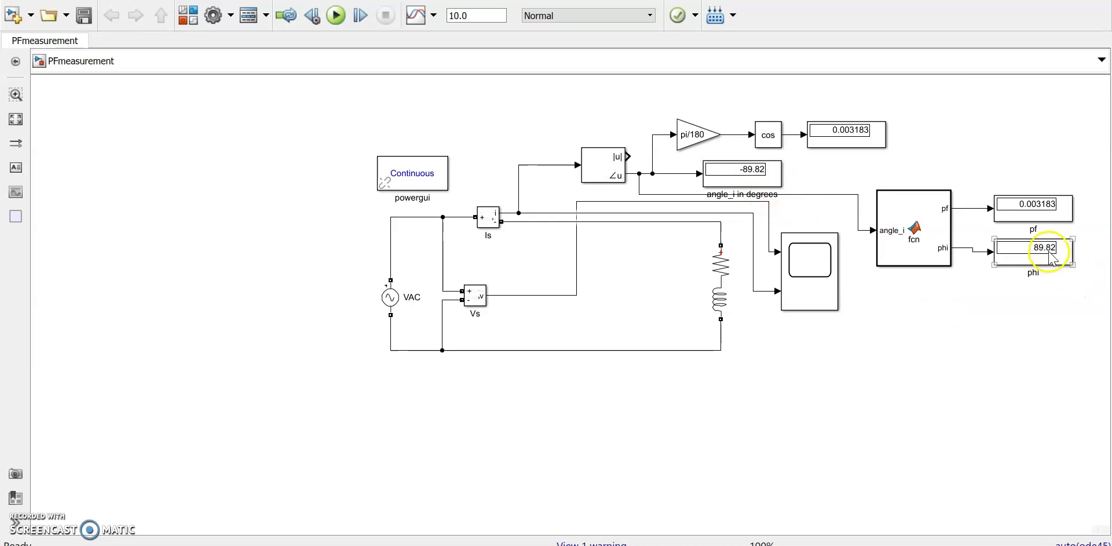
click(1040, 211)
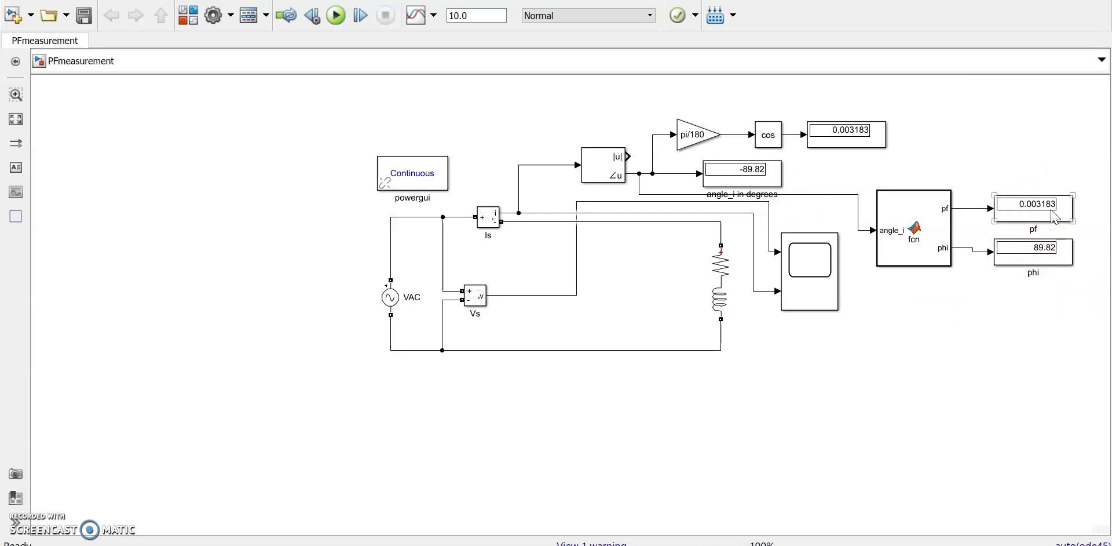
click(938, 365)
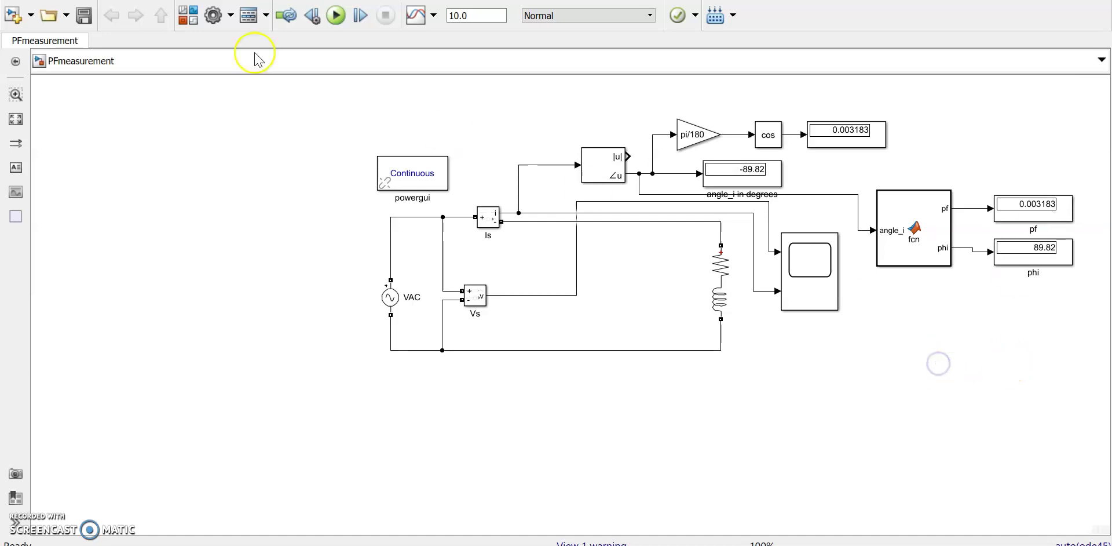
key(ctrl+t)
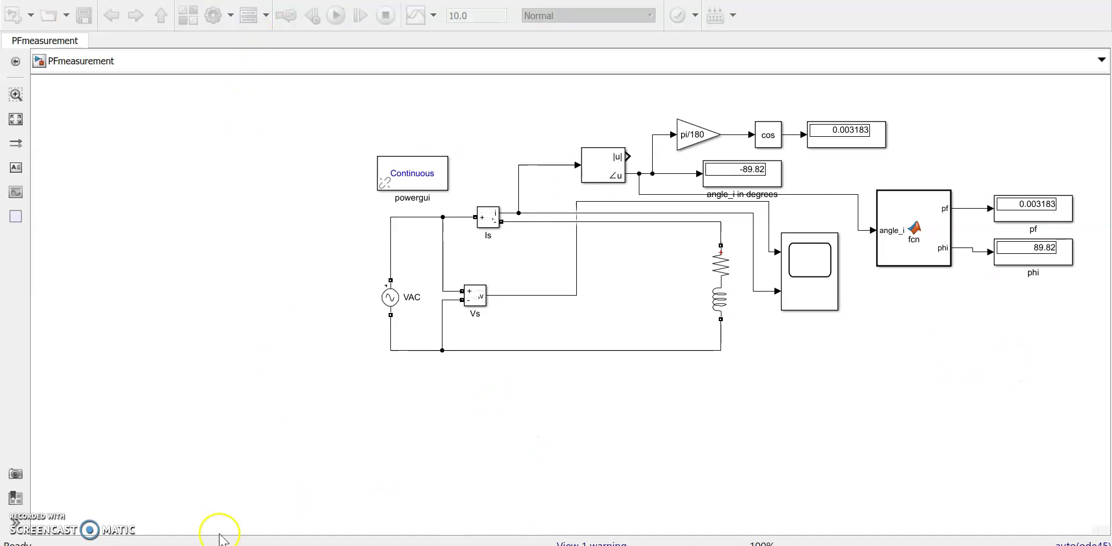
Open the simulation warning and jump to the Fourier block it refers to in the model.
click(607, 542)
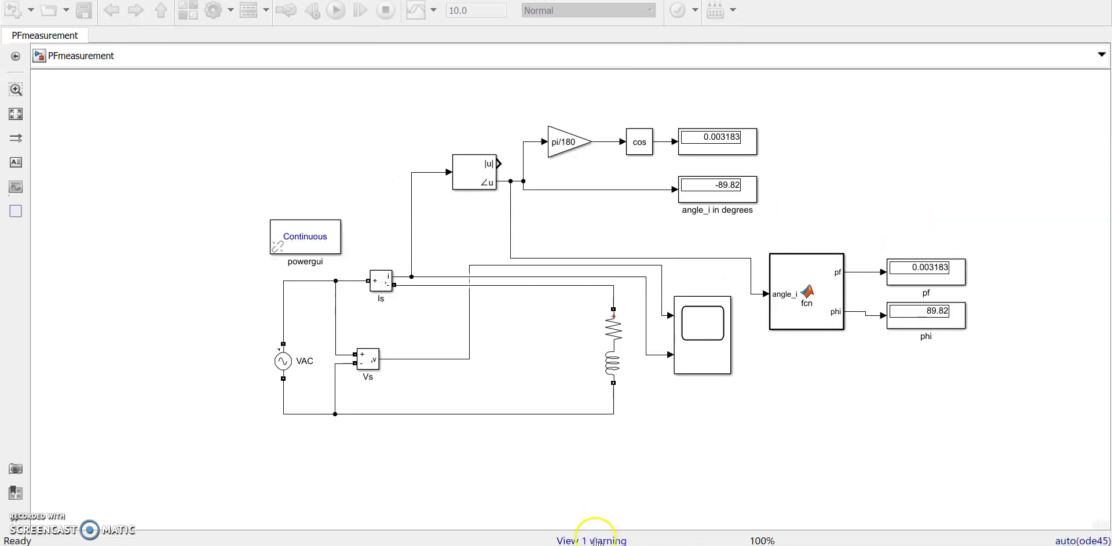
click(597, 540)
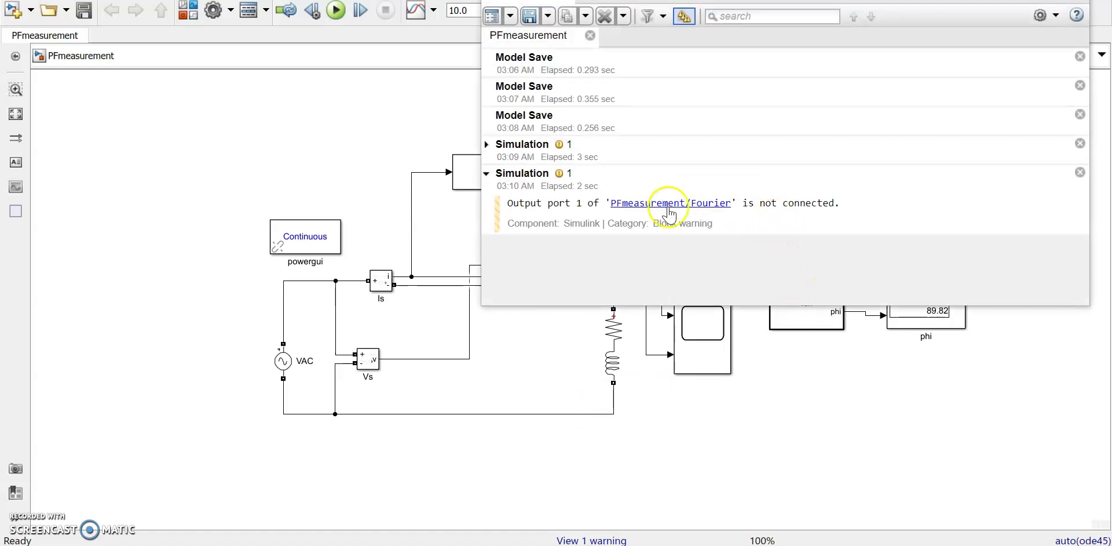
click(637, 214)
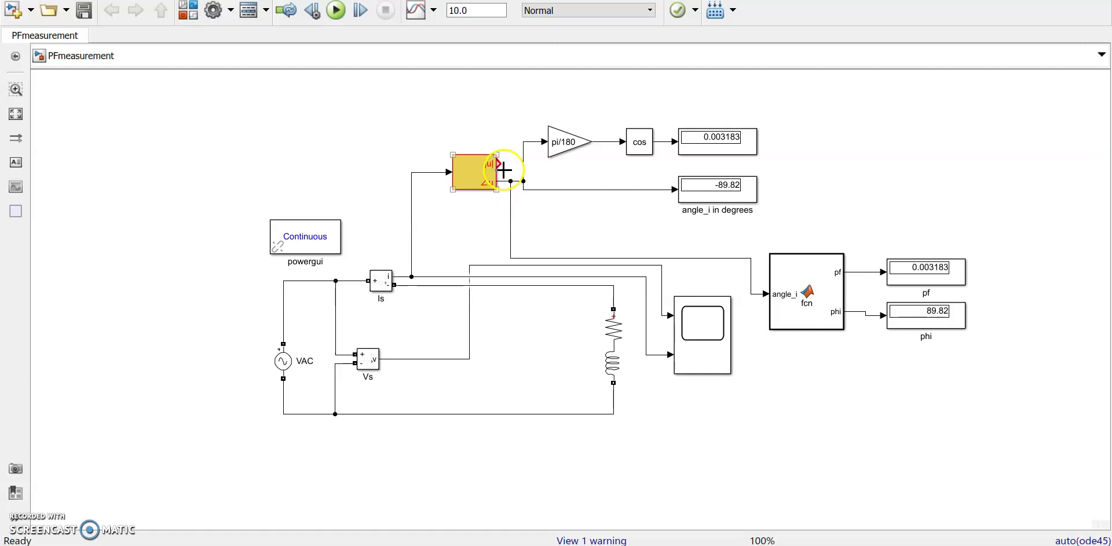
click(591, 218)
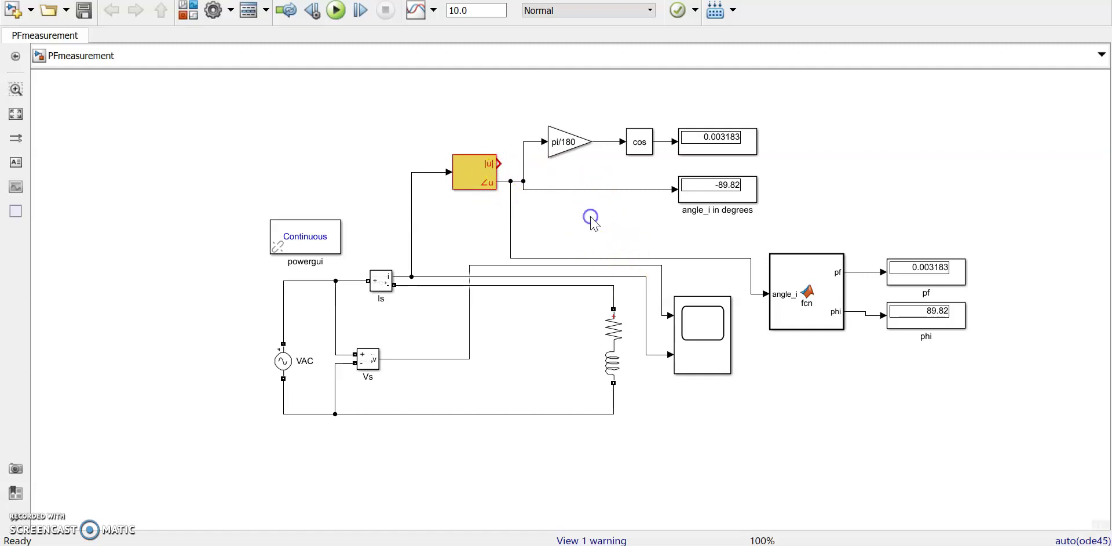
Shift the Fourier block slightly left, add a Terminator block above it, and connect it to the unconnected |u| output.
drag(486, 174, 469, 173)
click(462, 116)
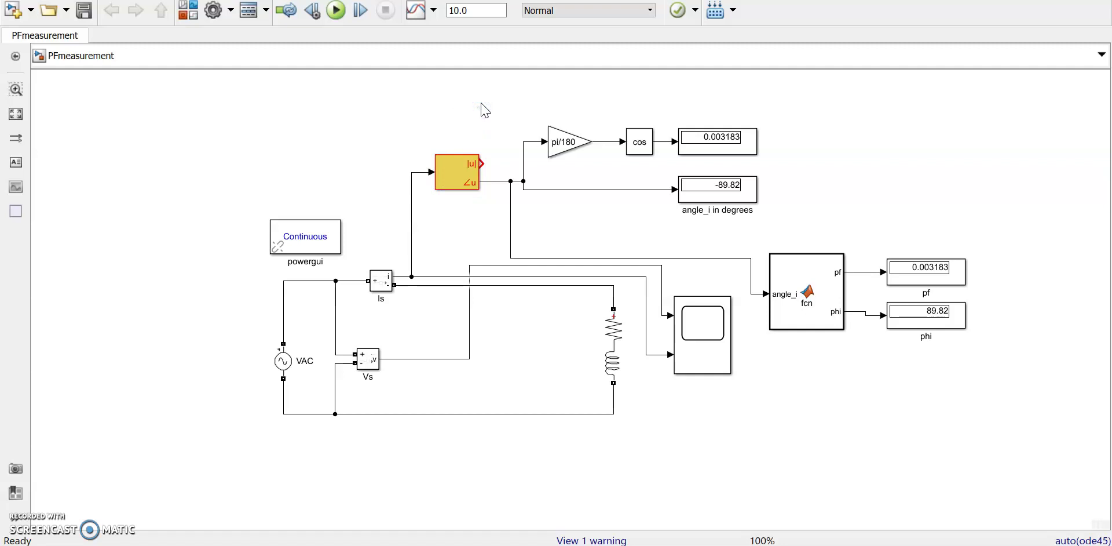
text(te)
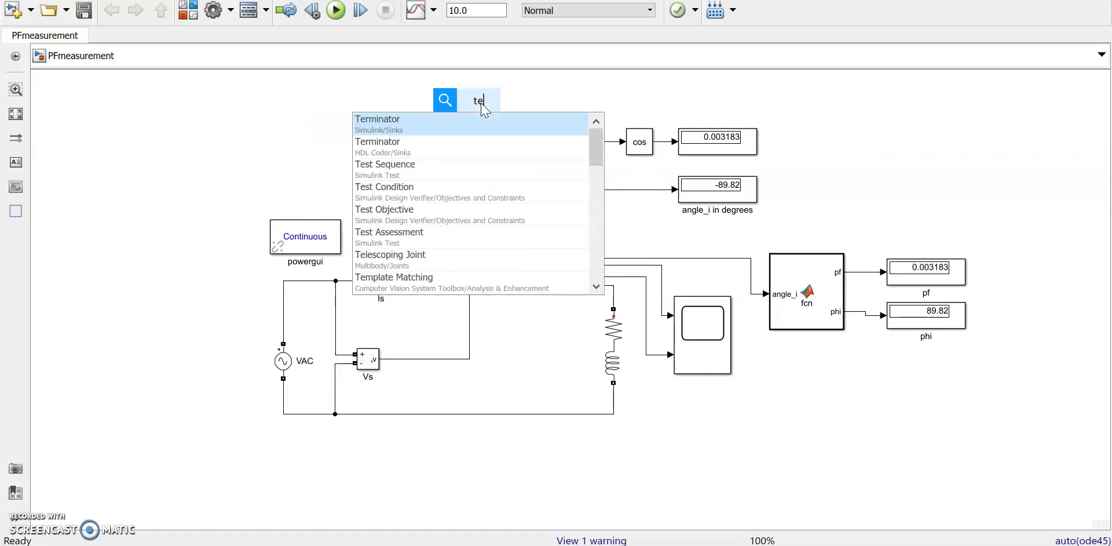
text(r)
click(365, 120)
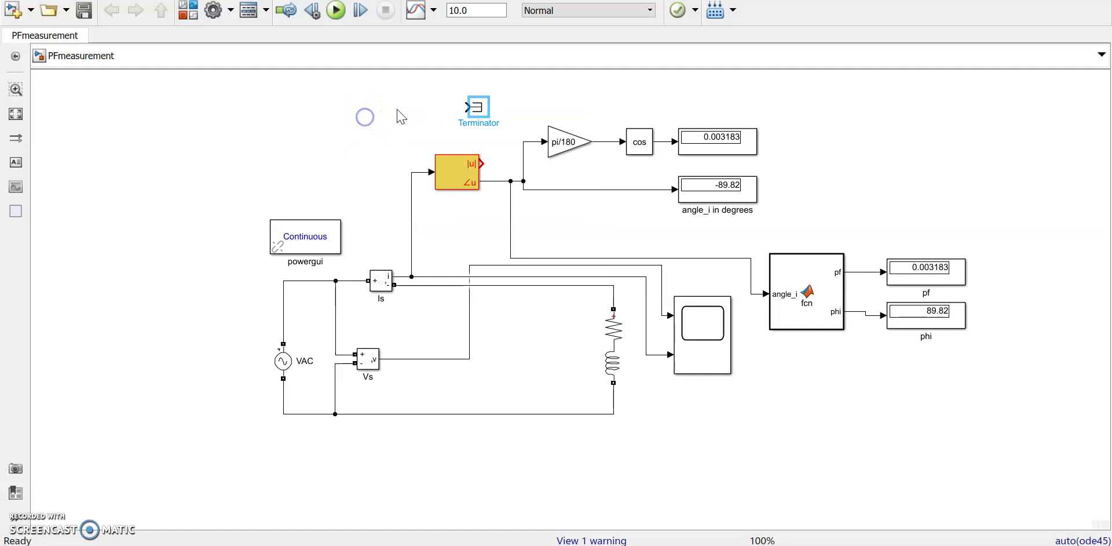
mouse_move(503, 112)
mouse_down()
mouse_move(528, 113)
mouse_move(503, 124)
mouse_move(487, 164)
mouse_up()
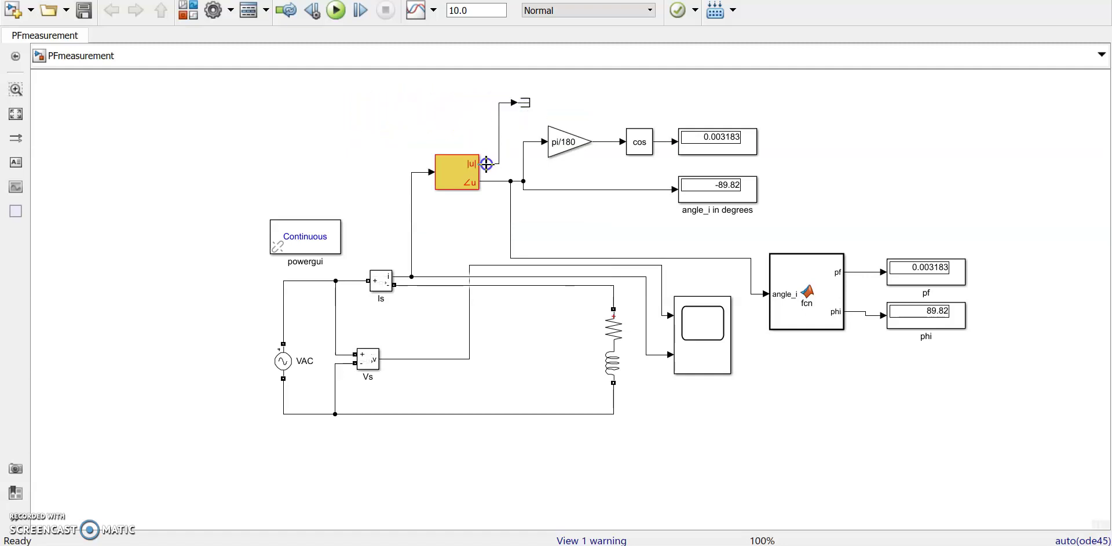
Move the Terminator block slightly closer to the Fourier block and rerun the simulation to recheck for warnings.
drag(525, 104, 519, 113)
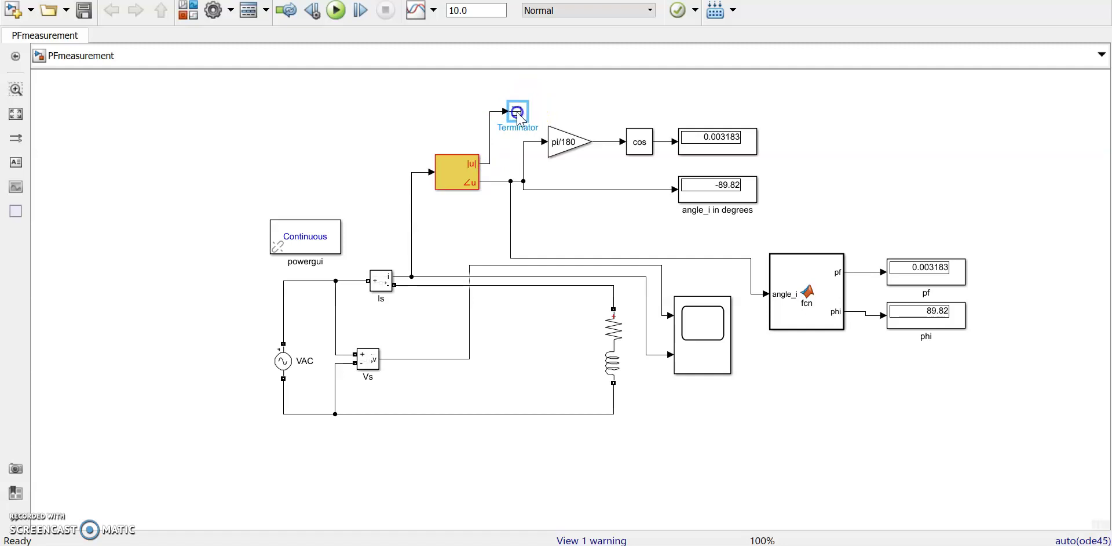
click(558, 99)
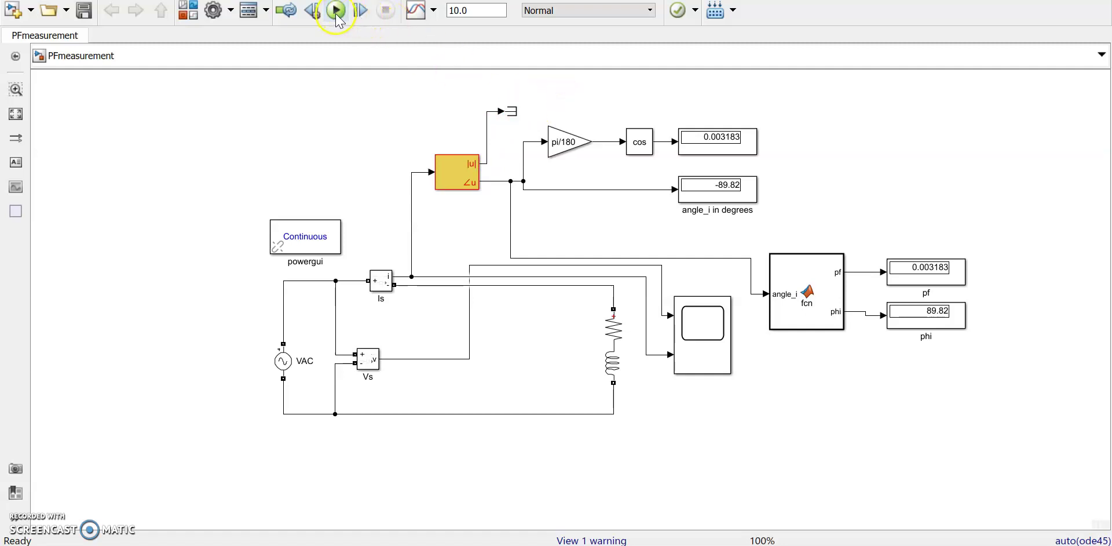
click(336, 10)
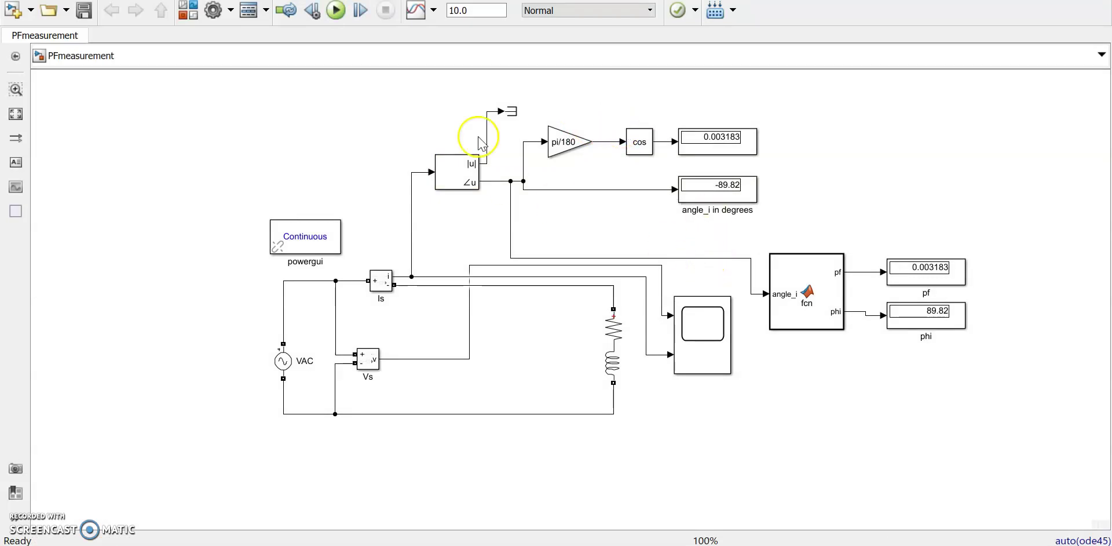
Delete the MATLAB Function block with its pf and phi displays and the signal line feeding angle_i.
click(673, 258)
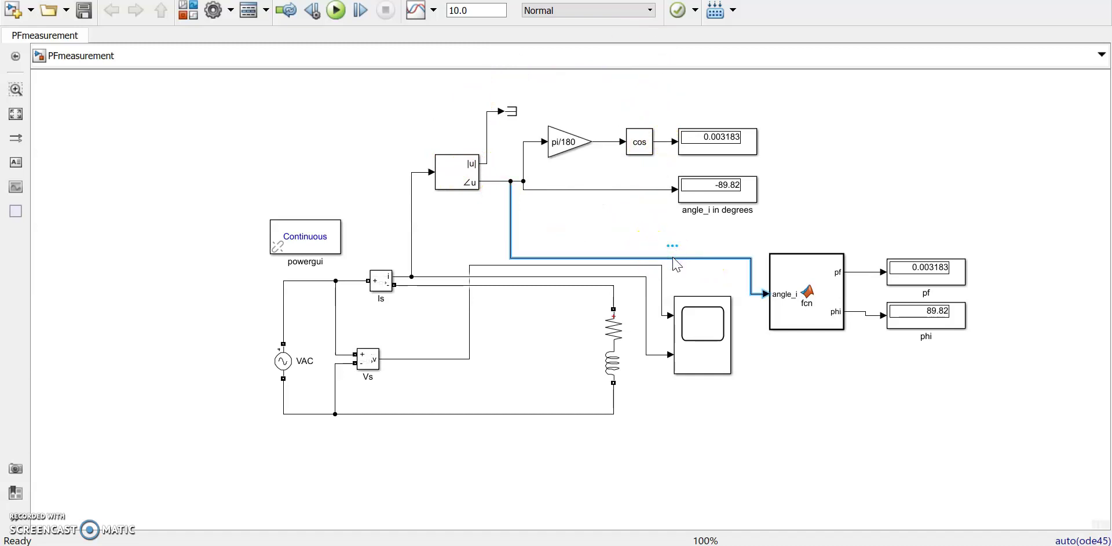
drag(1003, 365, 755, 219)
key(Delete)
click(813, 231)
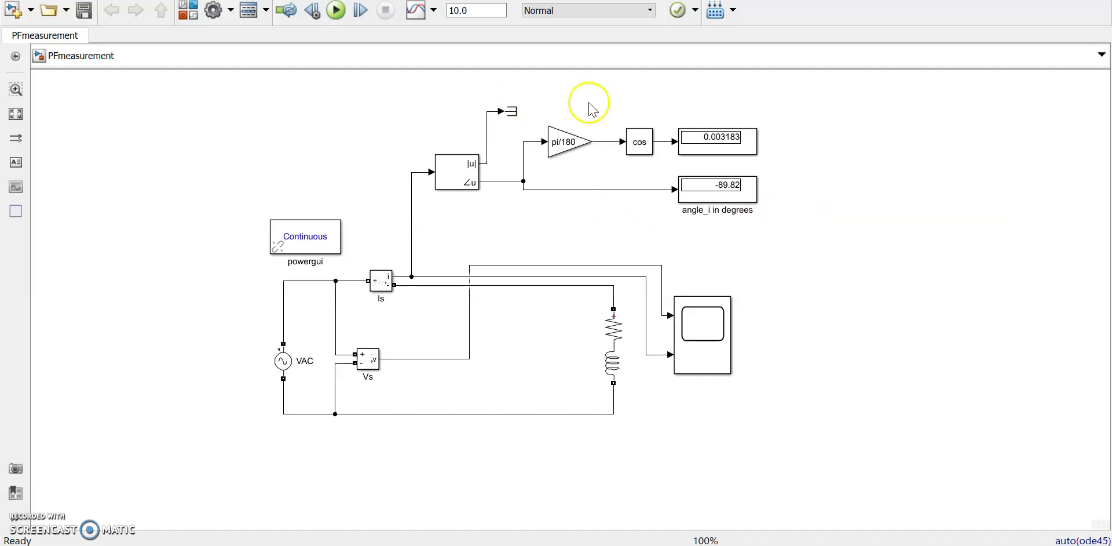
Group the Fourier, Terminator, Gain and Cos blocks into a subsystem and enlarge the subsystem block.
drag(426, 96, 668, 227)
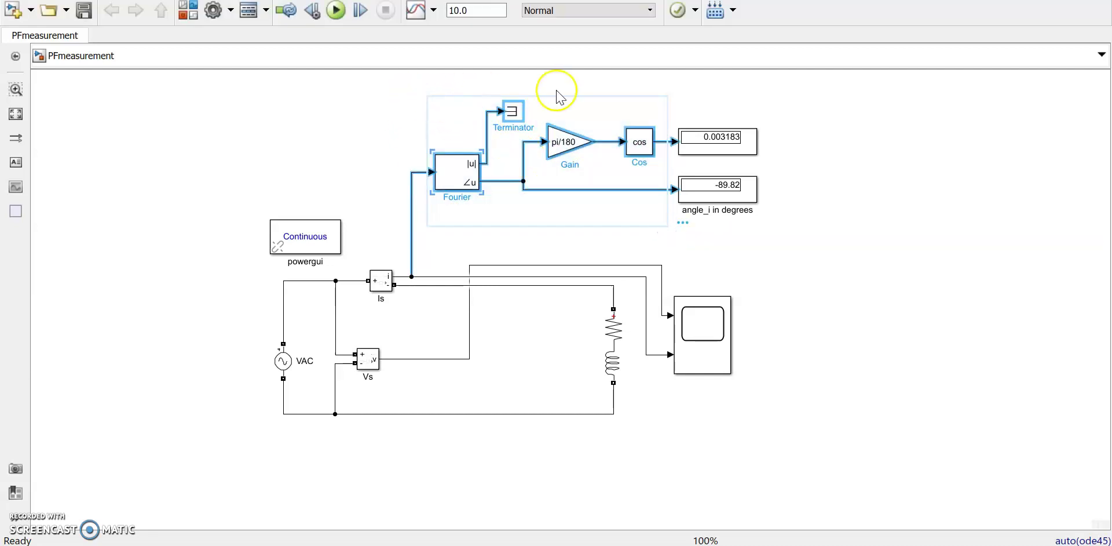
mouse_move(704, 223)
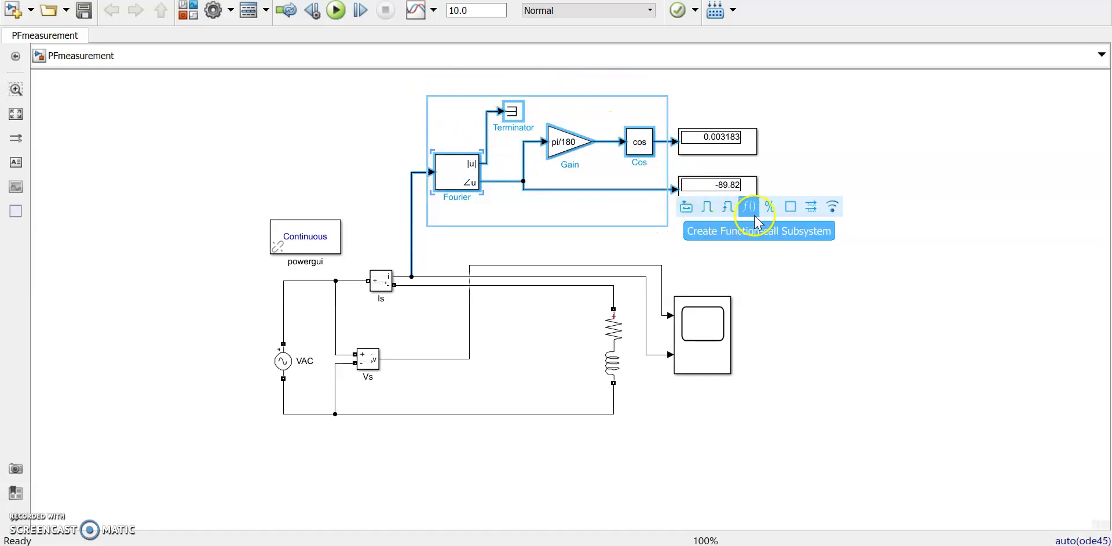
click(685, 209)
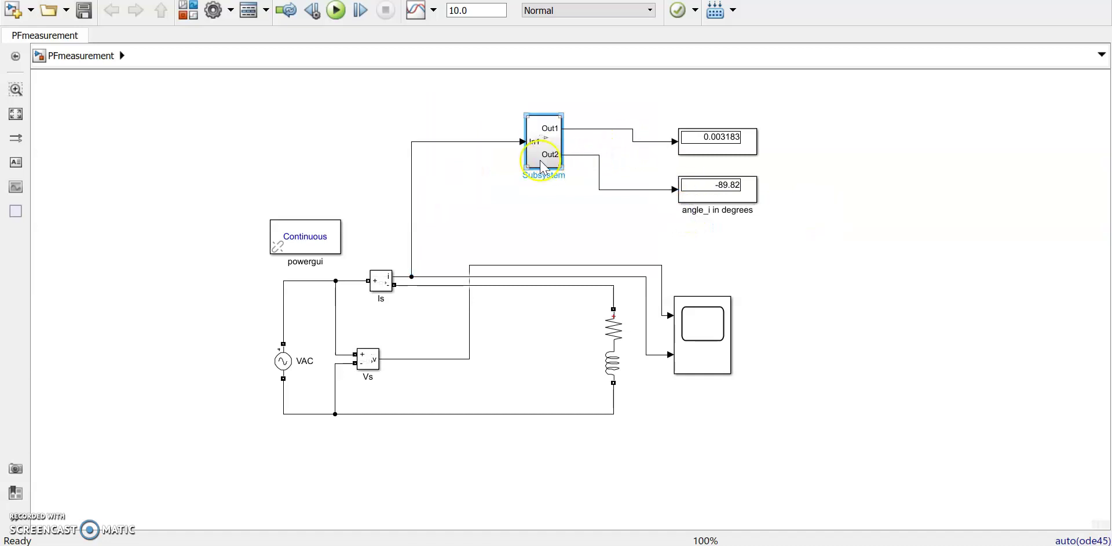
drag(526, 167, 474, 207)
Rename the new subsystem as "pf measurement".
click(528, 218)
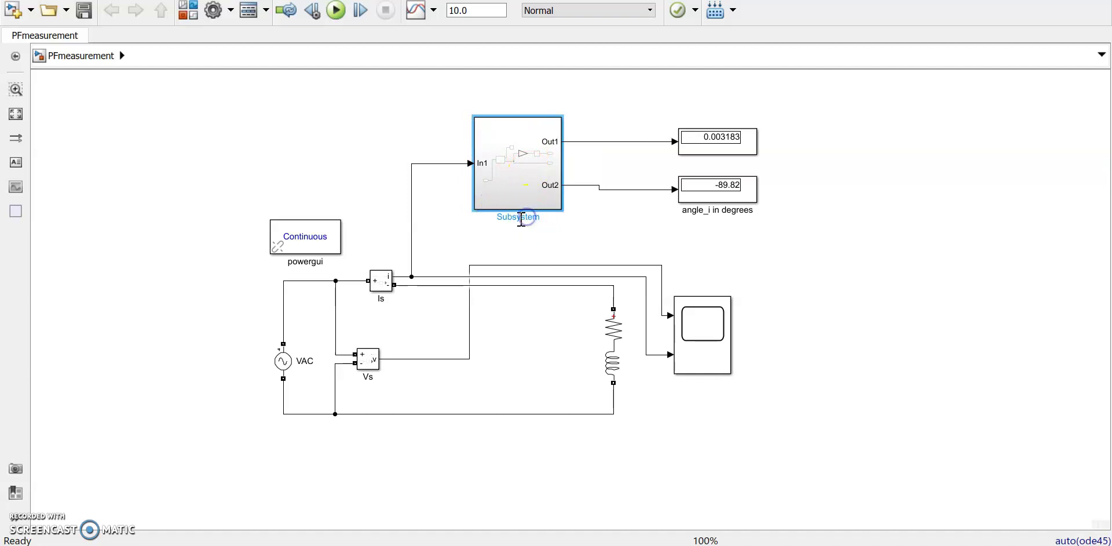
drag(498, 219, 543, 220)
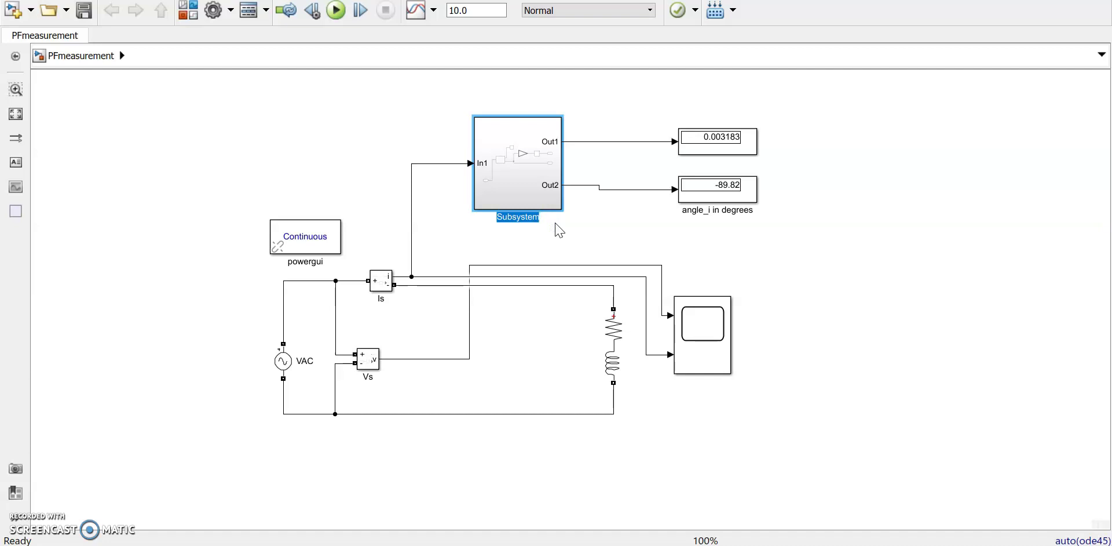
text(pf measurement)
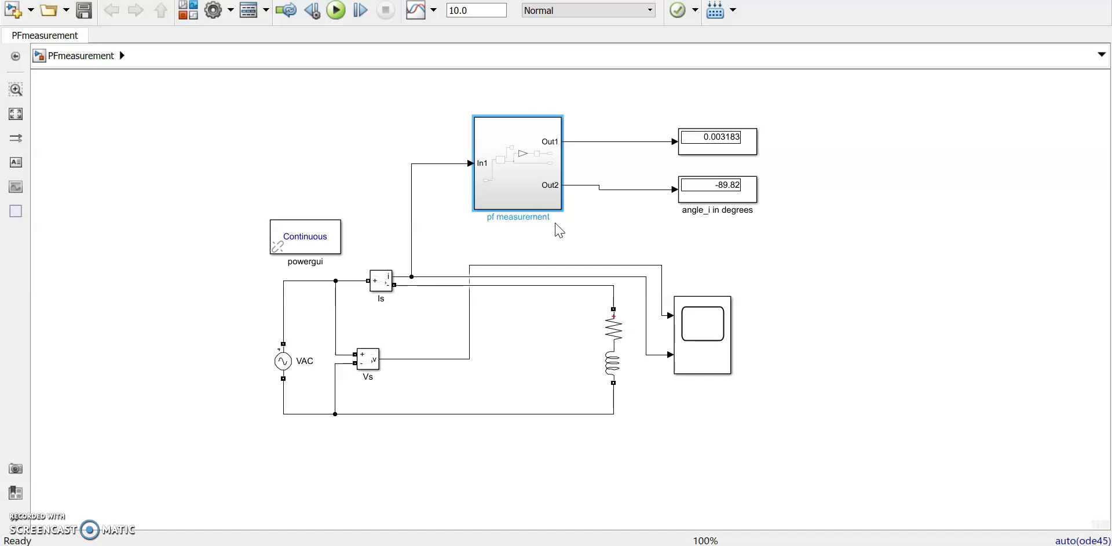
click(566, 228)
Open the pf measurement subsystem to examine its blocks and ports, and return to the parent model.
click(528, 193)
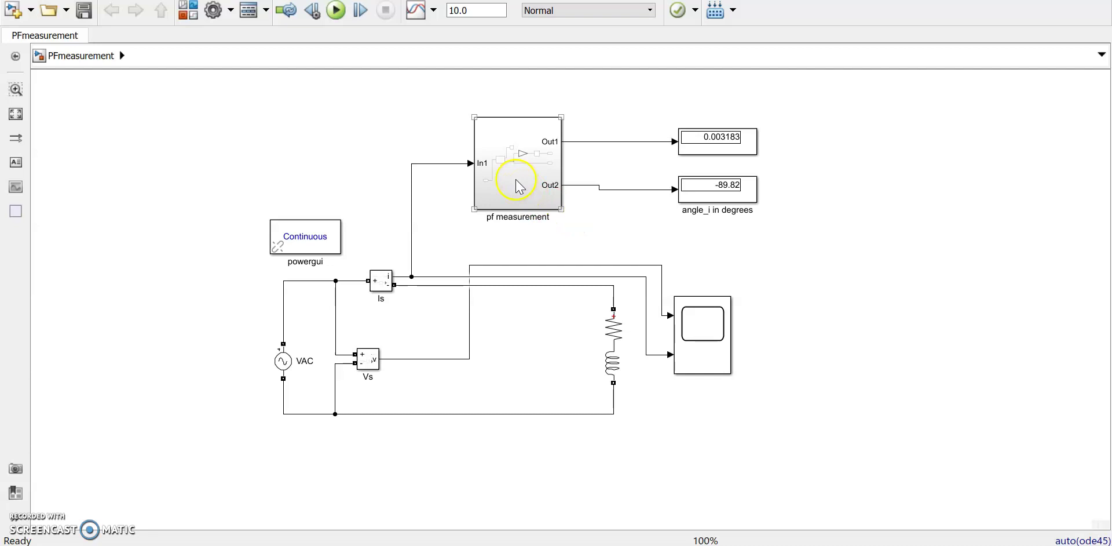
click(525, 188)
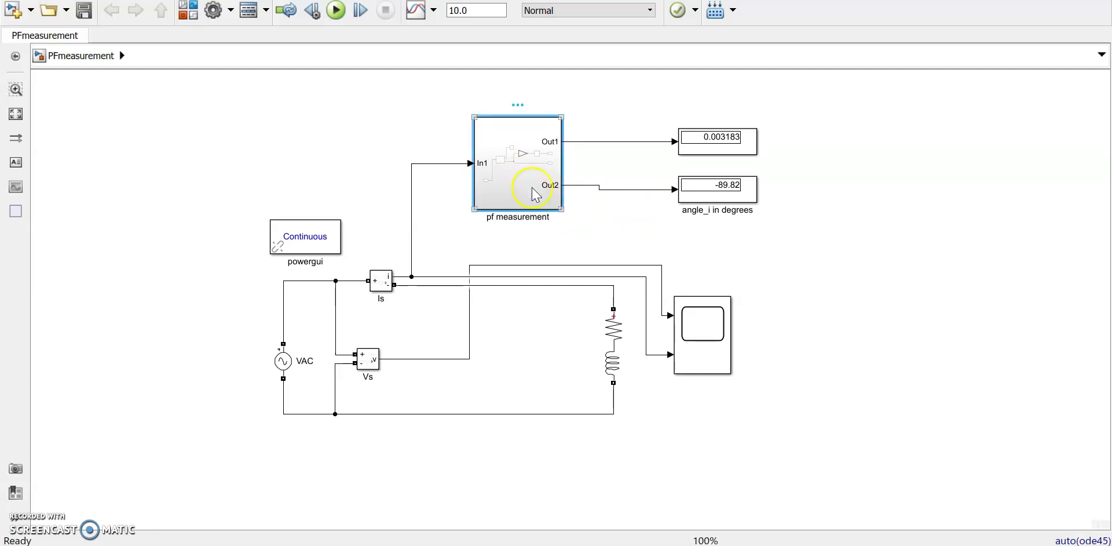
double_click(524, 189)
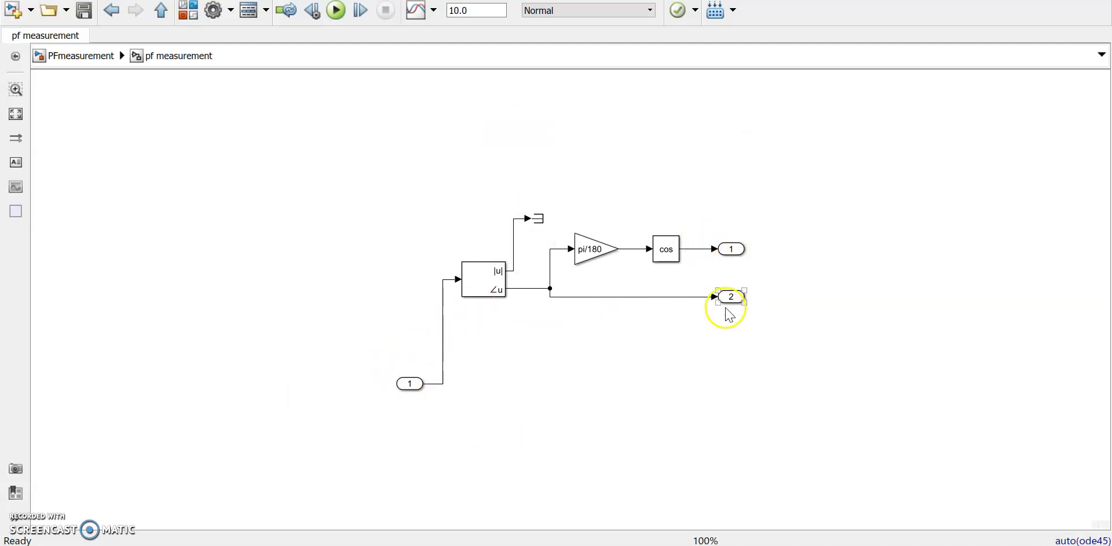
click(162, 17)
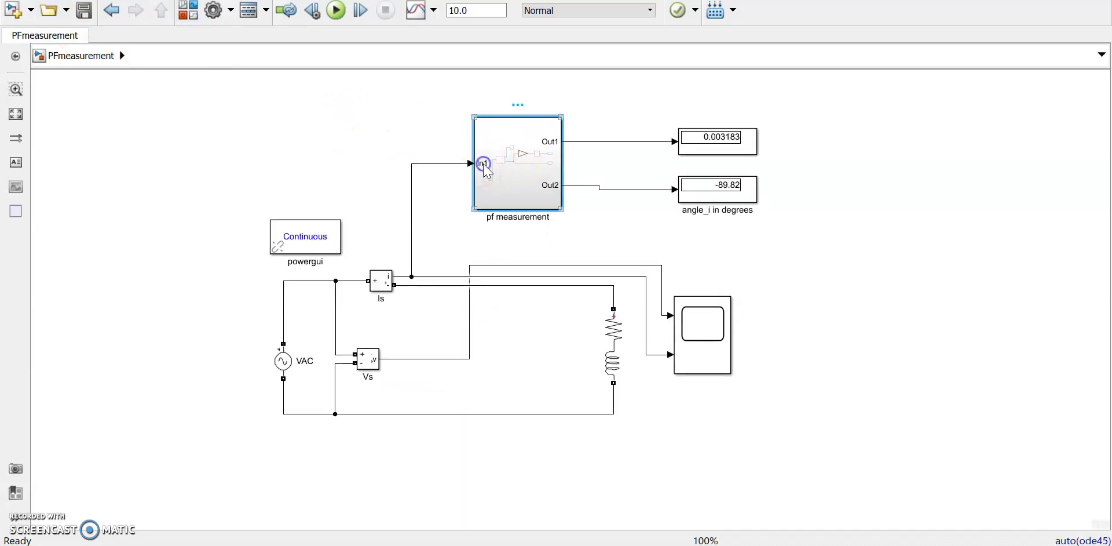
Open the pf measurement subsystem and rename its input port as "current".
double_click(542, 148)
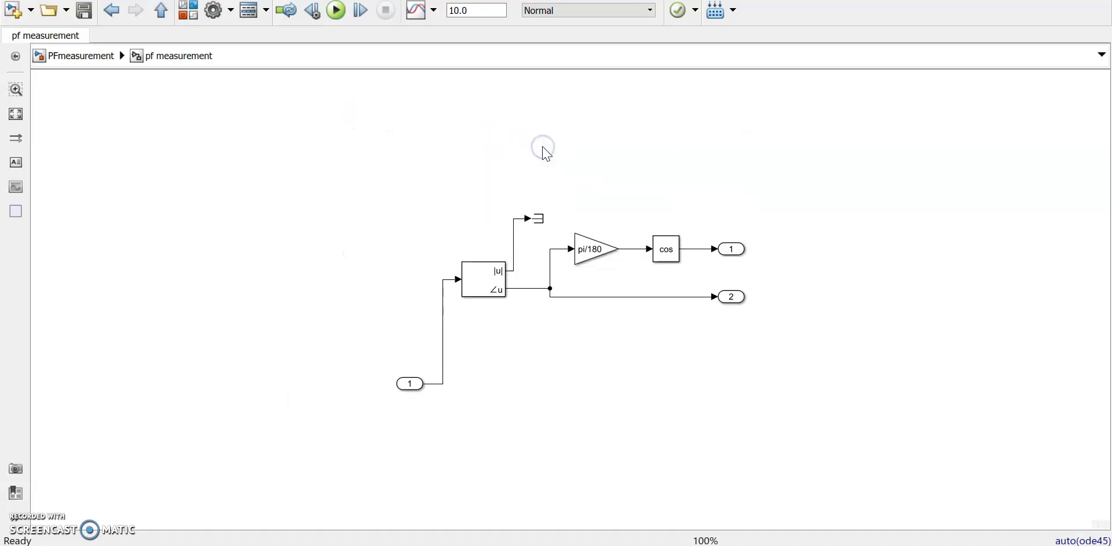
click(409, 384)
click(412, 384)
click(410, 398)
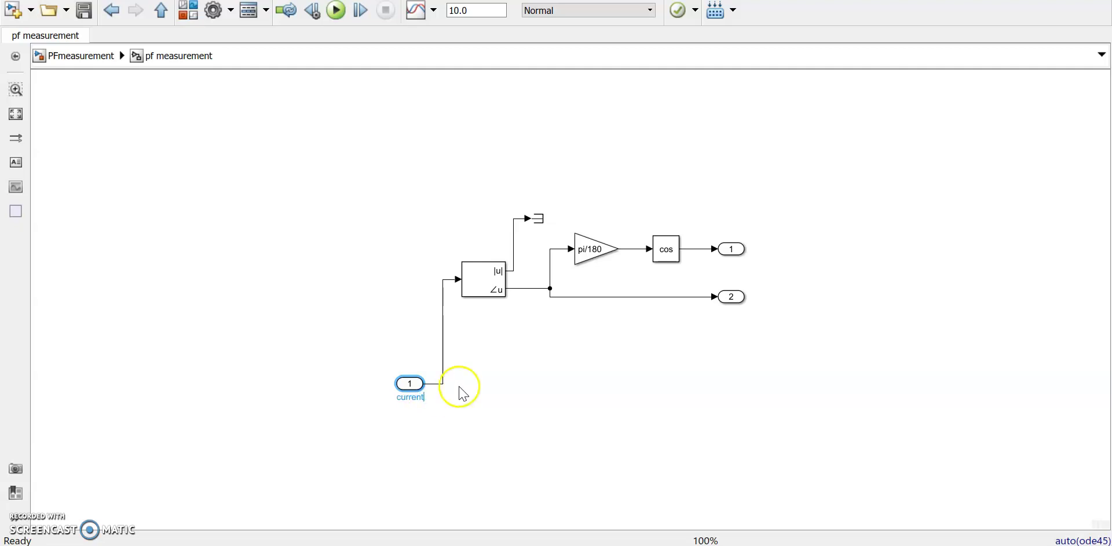
Rename output port 1 as "pf" and output port 2 as "phi", and return to the parent model.
click(733, 247)
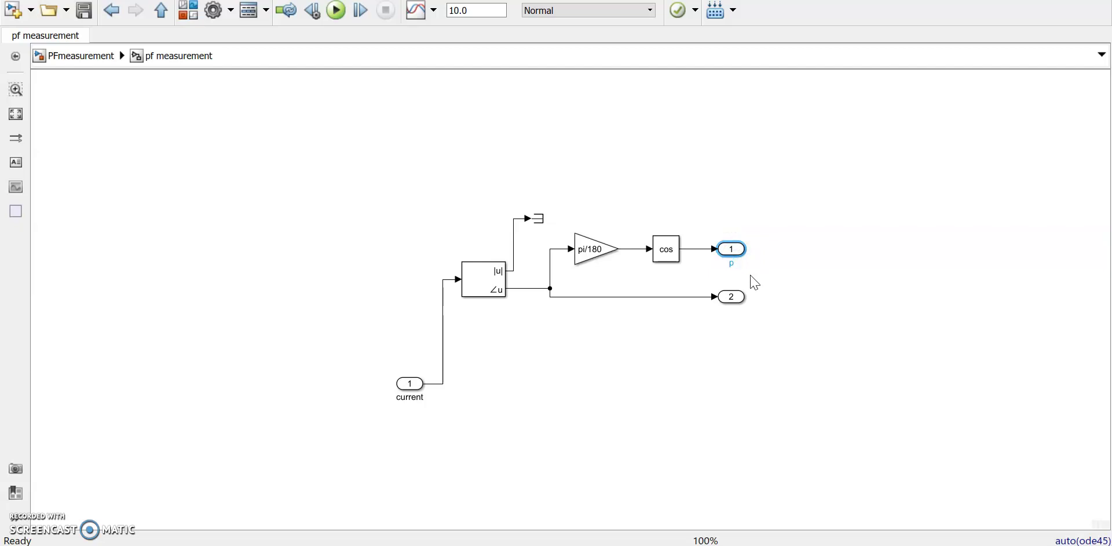
click(735, 296)
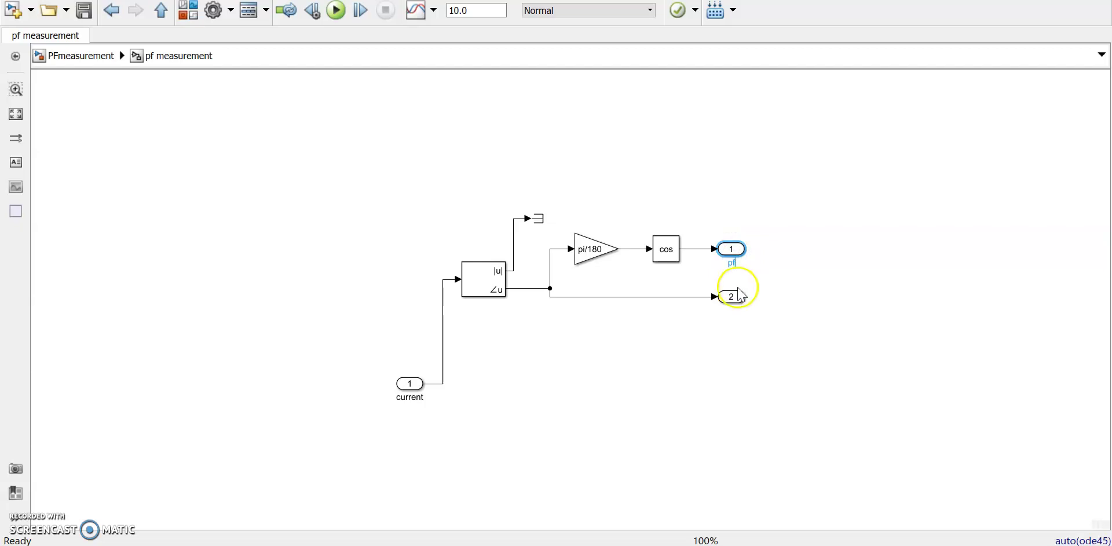
drag(727, 311, 765, 317)
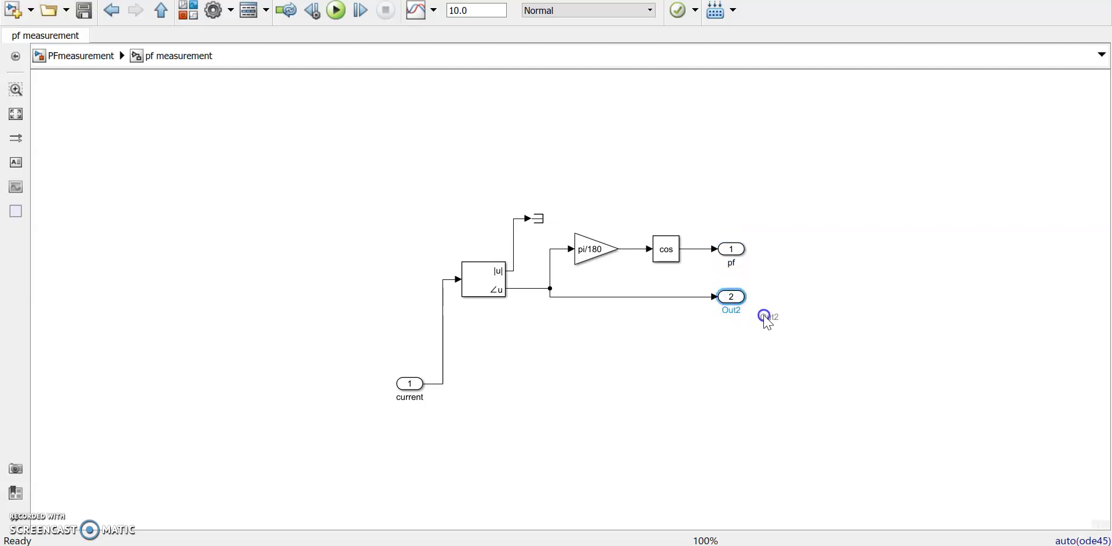
click(732, 299)
click(784, 351)
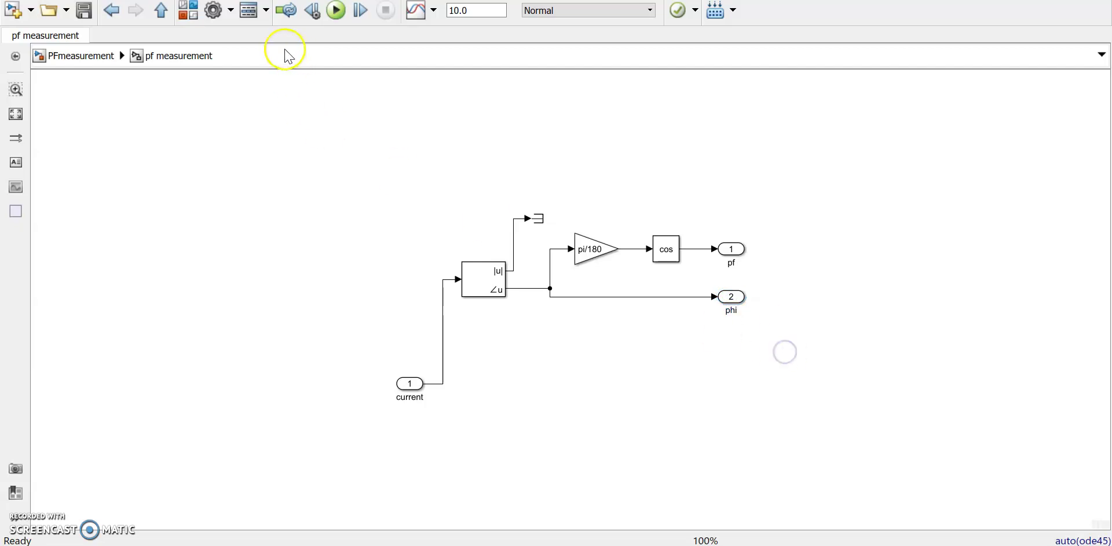
click(164, 12)
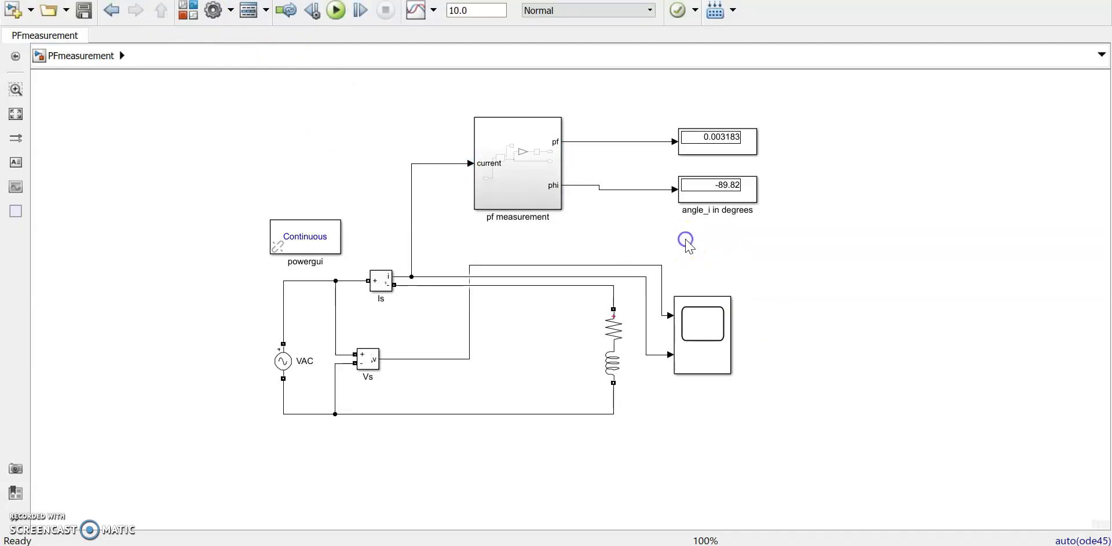
Create a mask on the pf measurement subsystem, accepting the default mask settings.
click(523, 174)
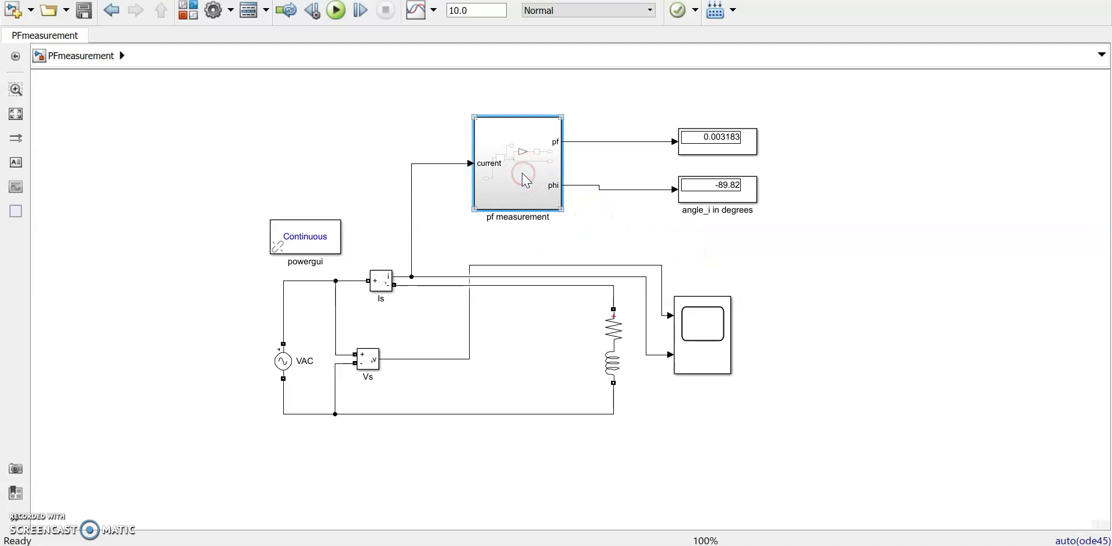
right_click(524, 177)
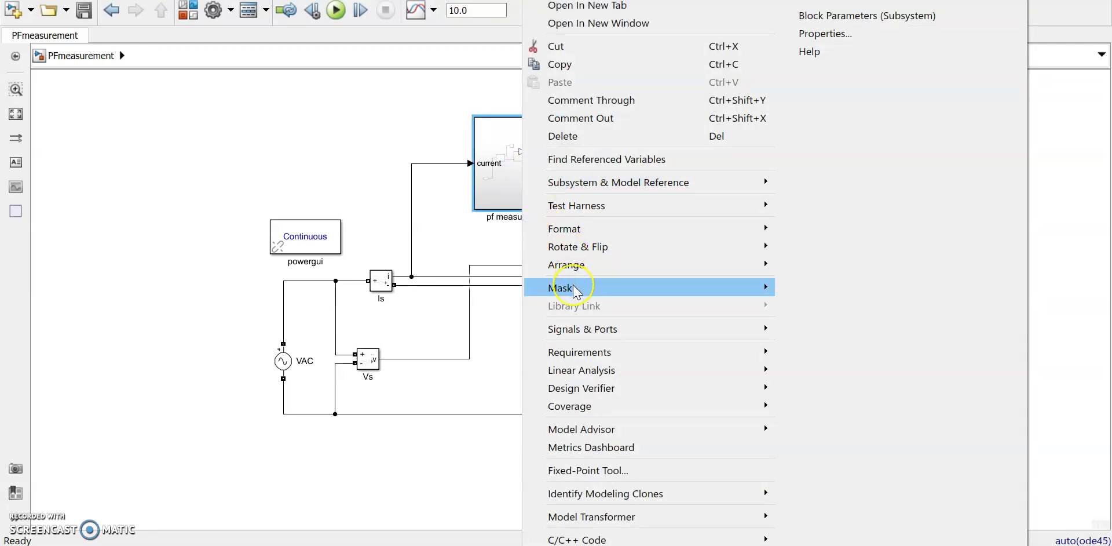
mouse_move(575, 290)
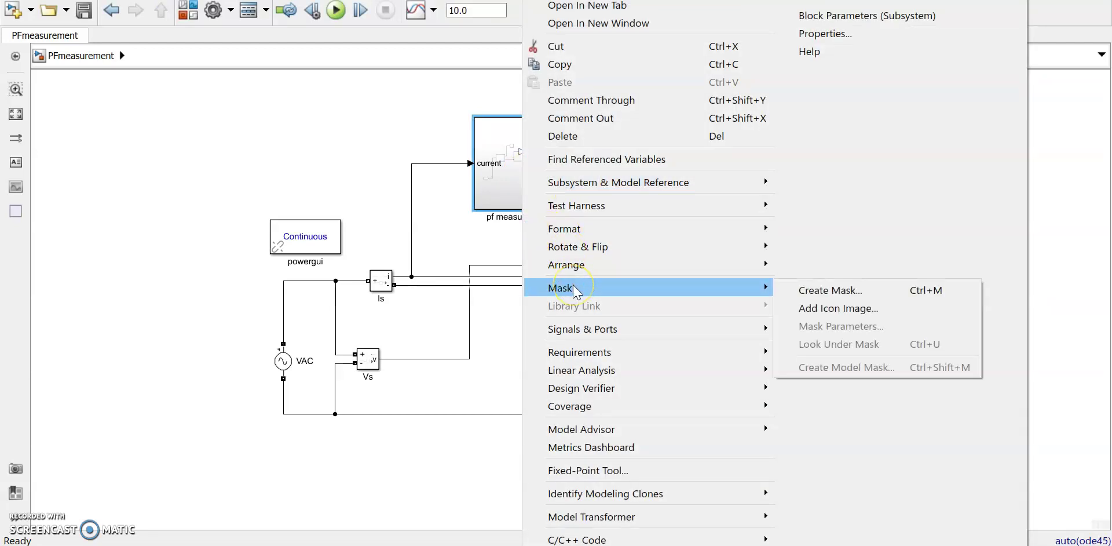
click(832, 295)
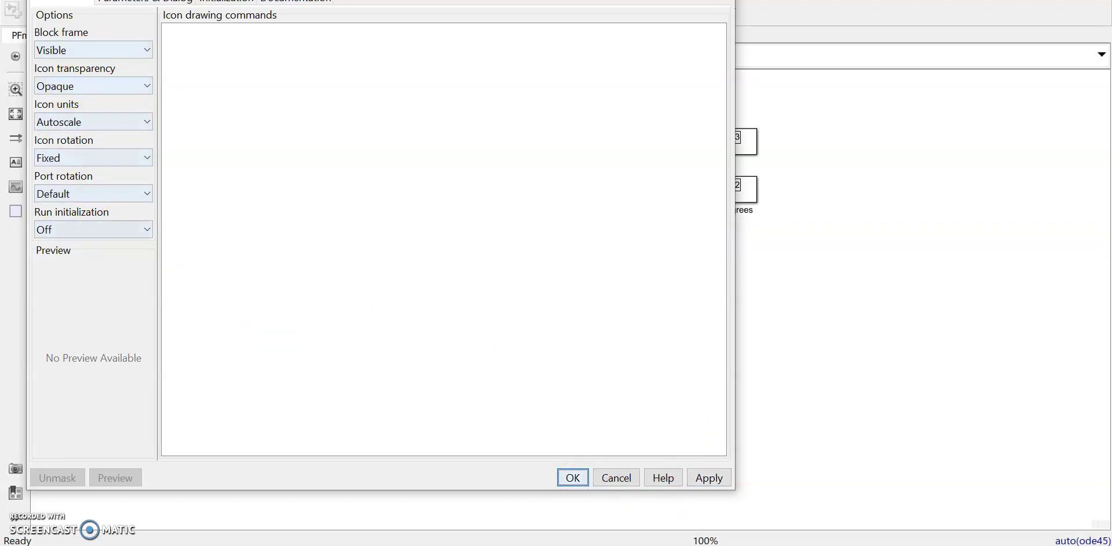
drag(383, 1, 382, 28)
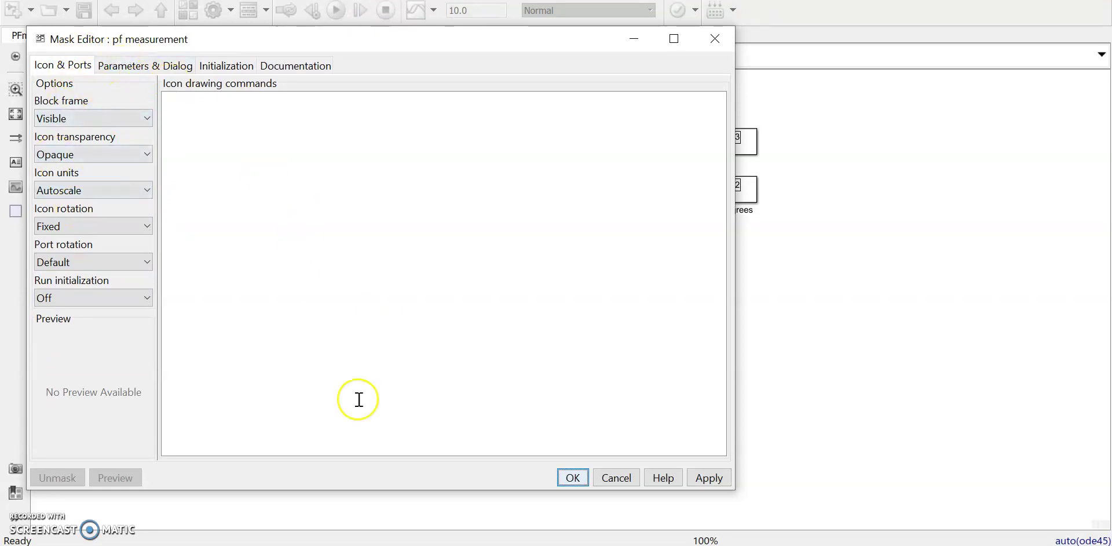
click(571, 476)
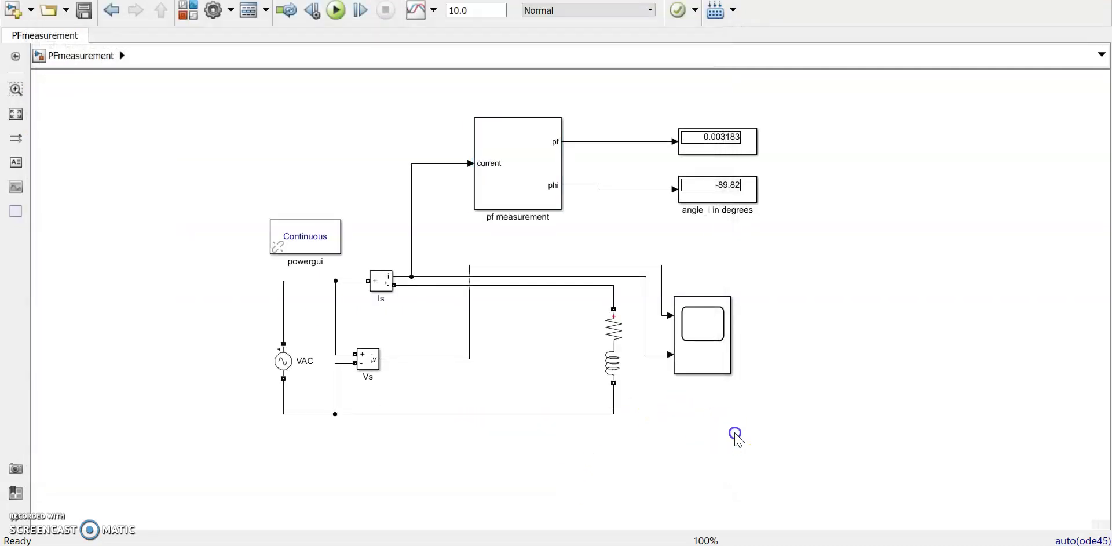
click(624, 232)
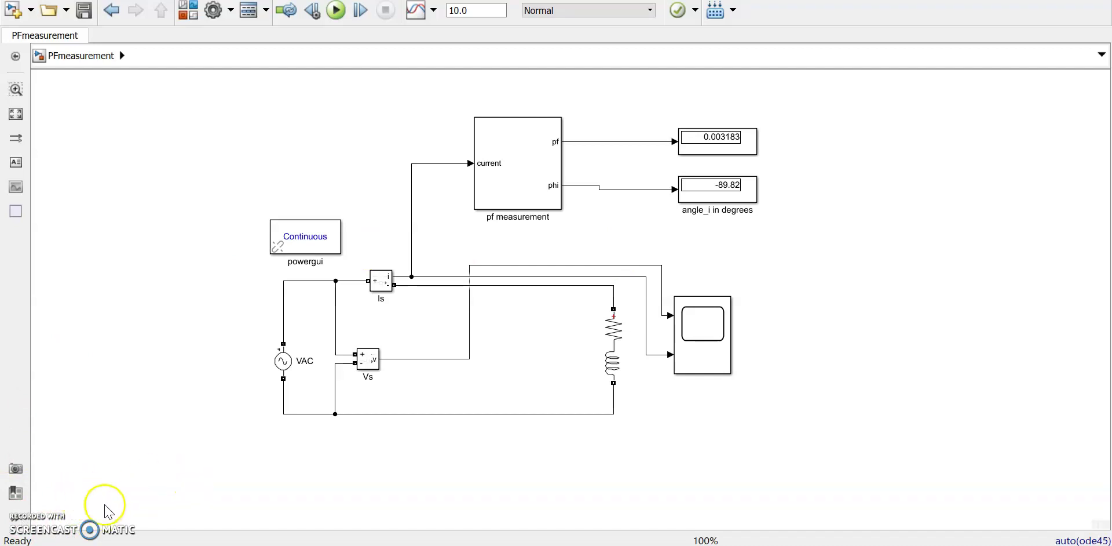
Switch to the FullconverterRLPF model and examine its pf measurement block.
click(793, 457)
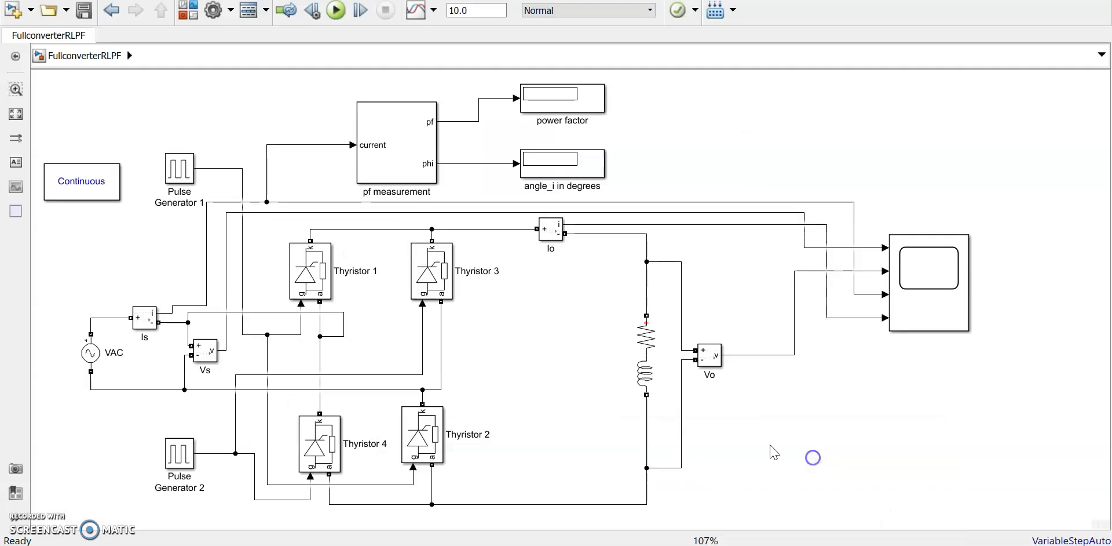
click(396, 156)
click(398, 152)
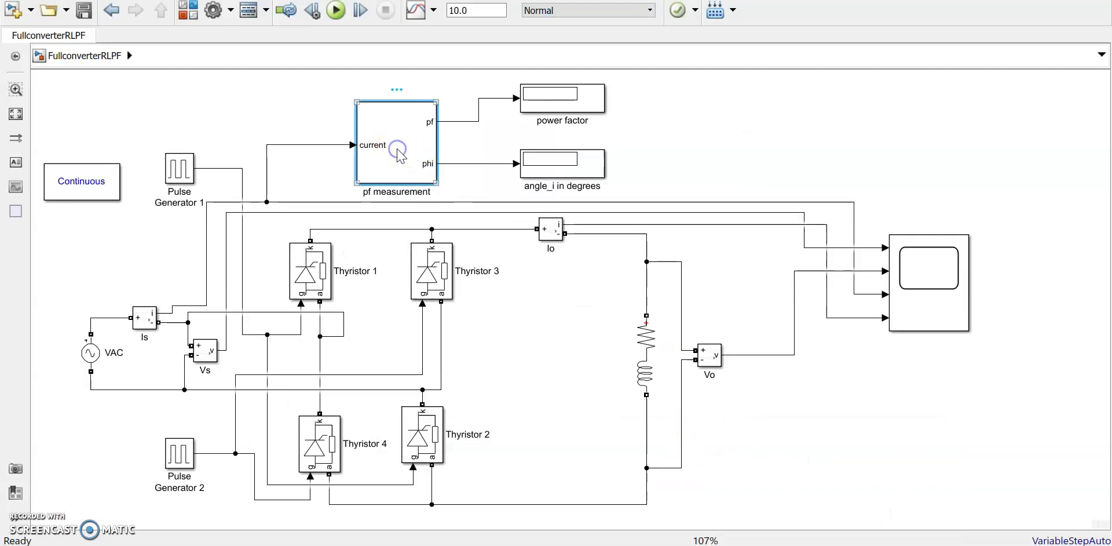
click(476, 182)
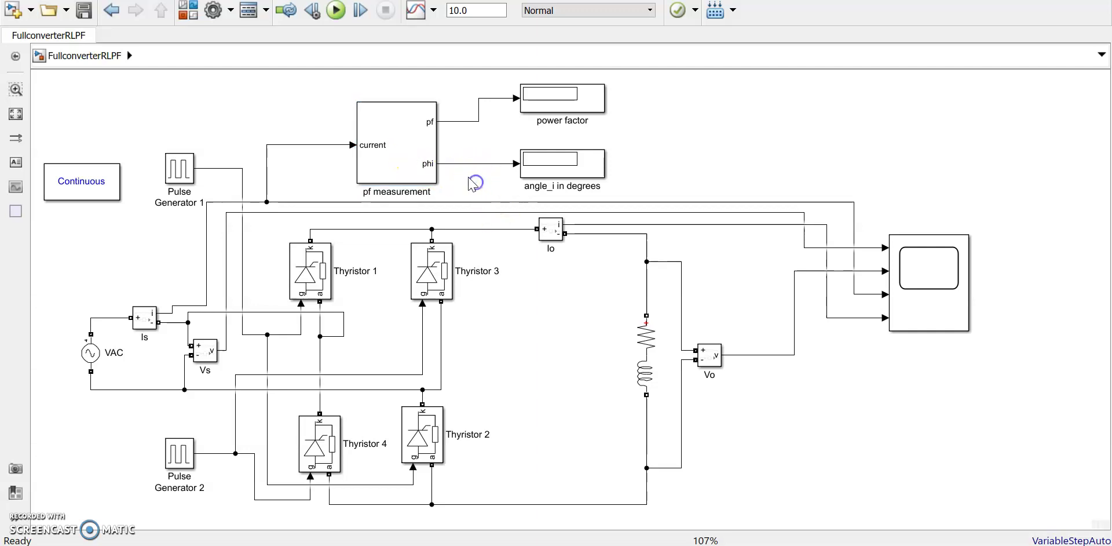
Examine the VAC source, the thyristor bridge and the RL load, and check the load's Series RLC Branch parameters.
click(91, 364)
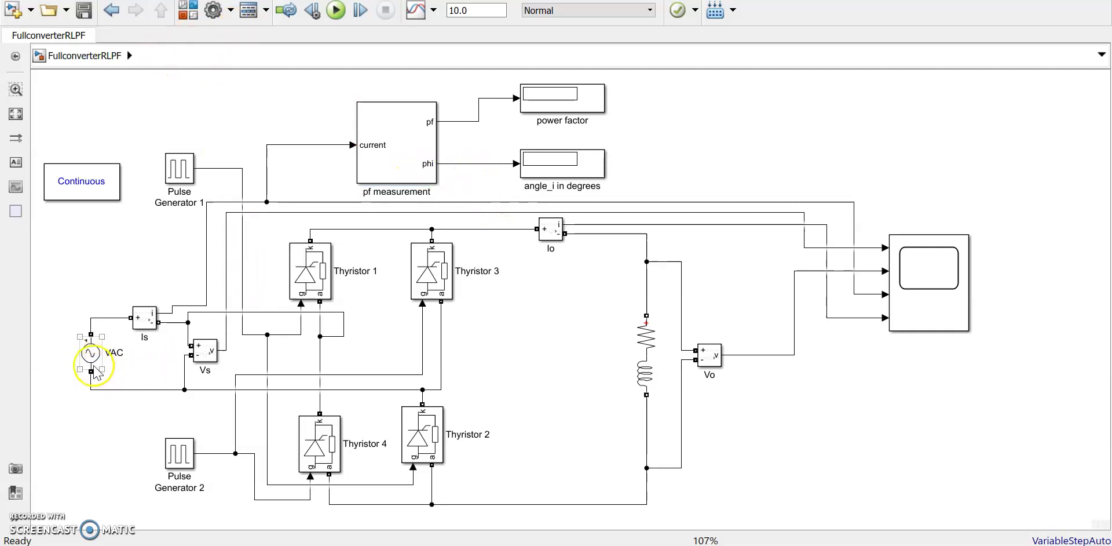
click(327, 294)
click(656, 387)
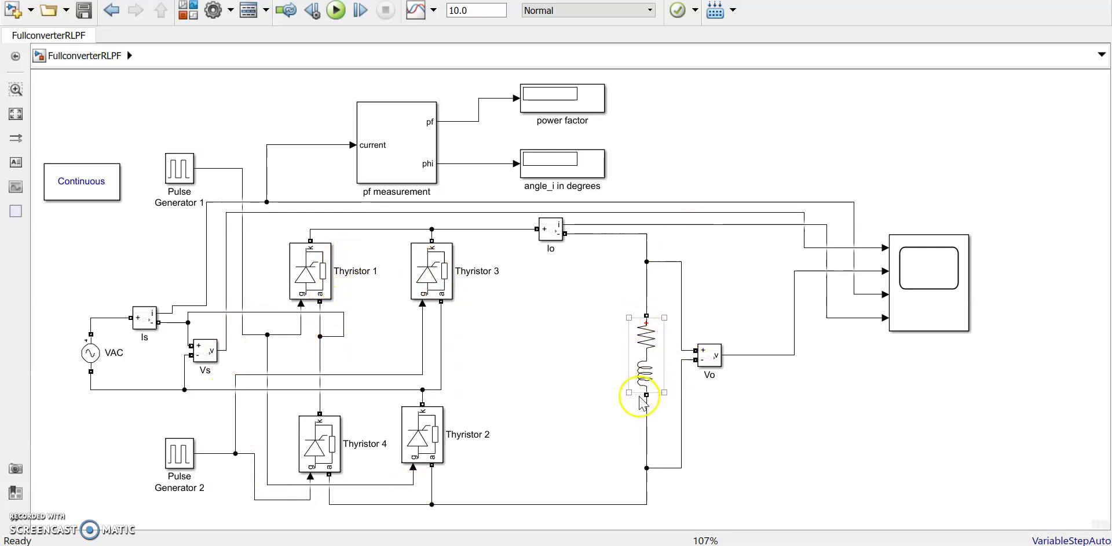
double_click(648, 376)
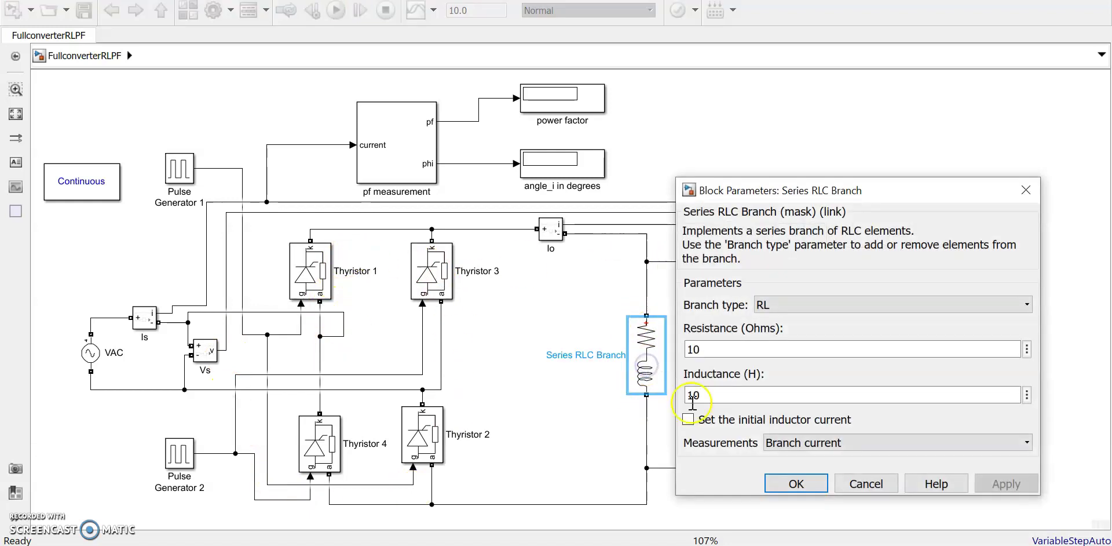
click(756, 447)
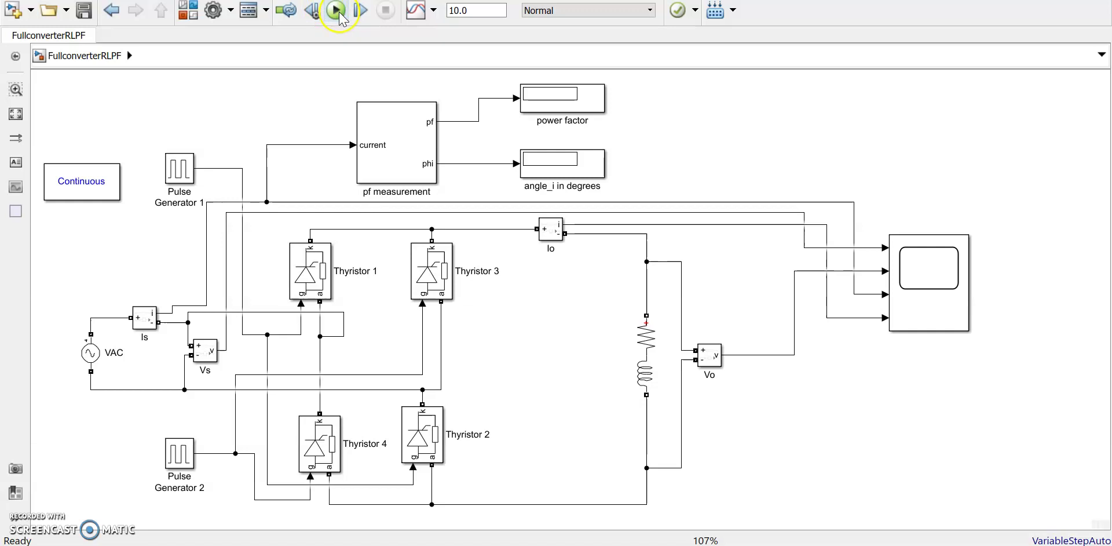
Run the converter simulation with the RL load and read the power factor and current angle displays.
click(338, 16)
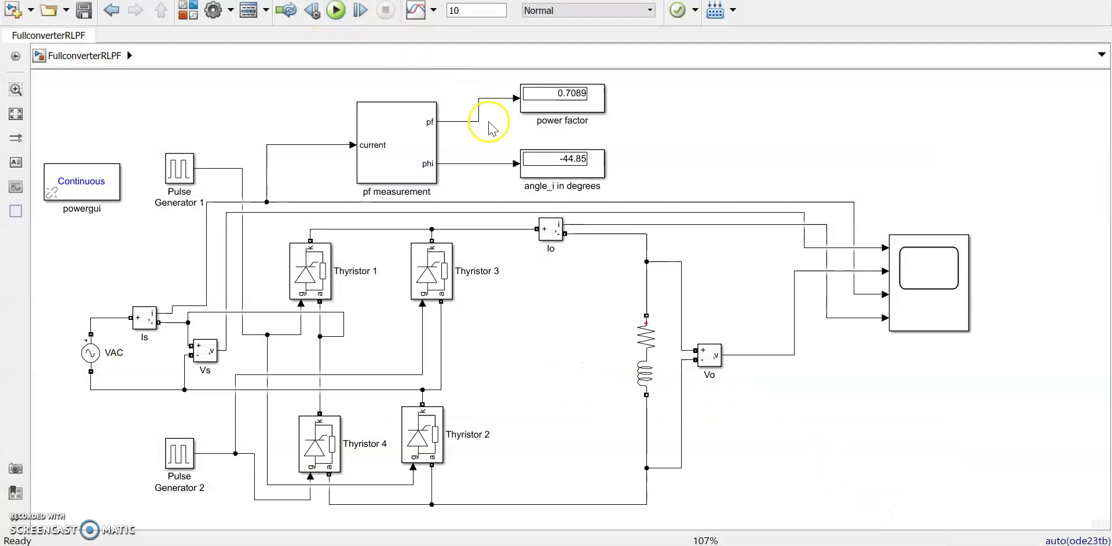
click(591, 159)
click(579, 110)
click(591, 386)
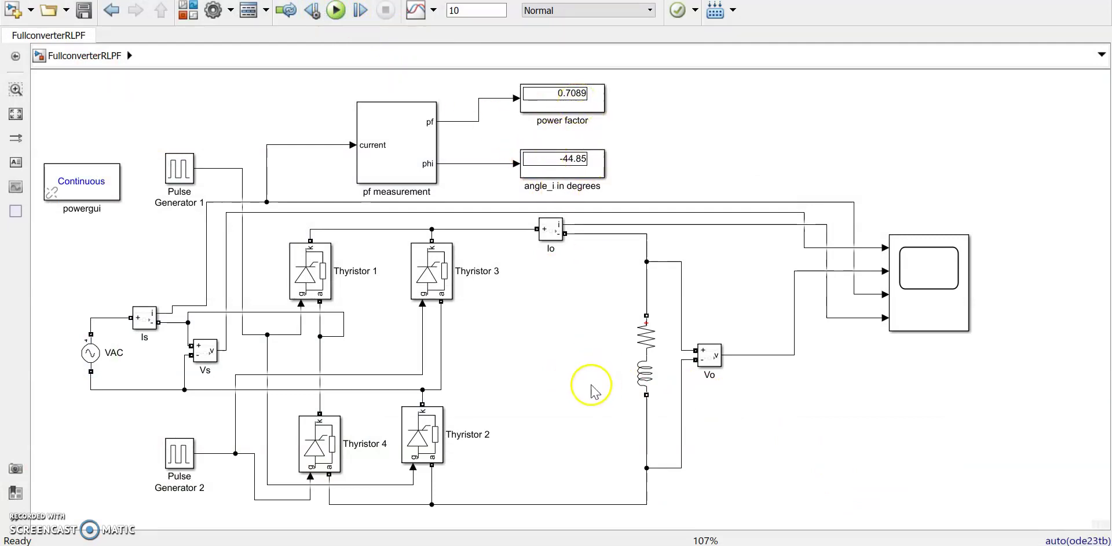
Add a Diode block from the Specialized Power Systems power electronics library between the thyristor bridge and the RL load.
double_click(543, 375)
text(diode)
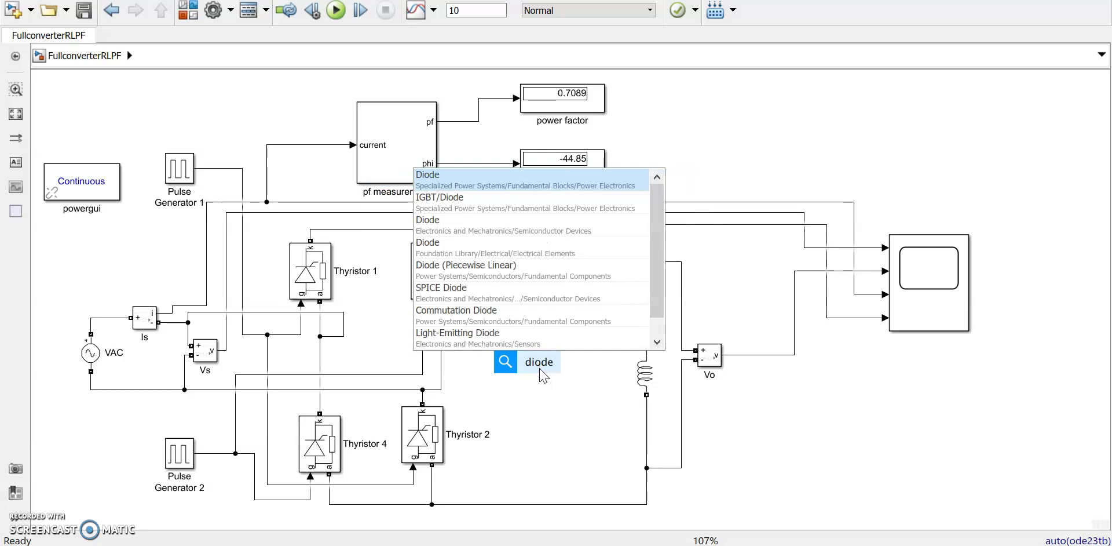
click(458, 174)
click(548, 373)
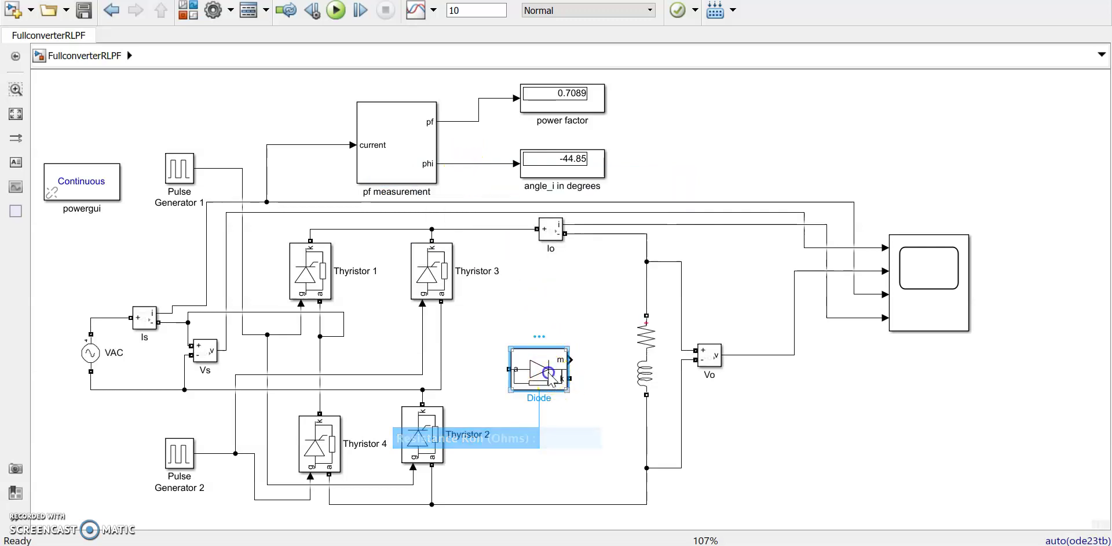
Turn off the new diode's measurement port and accept its other default parameters.
double_click(548, 375)
scroll(794, 486, down, 3)
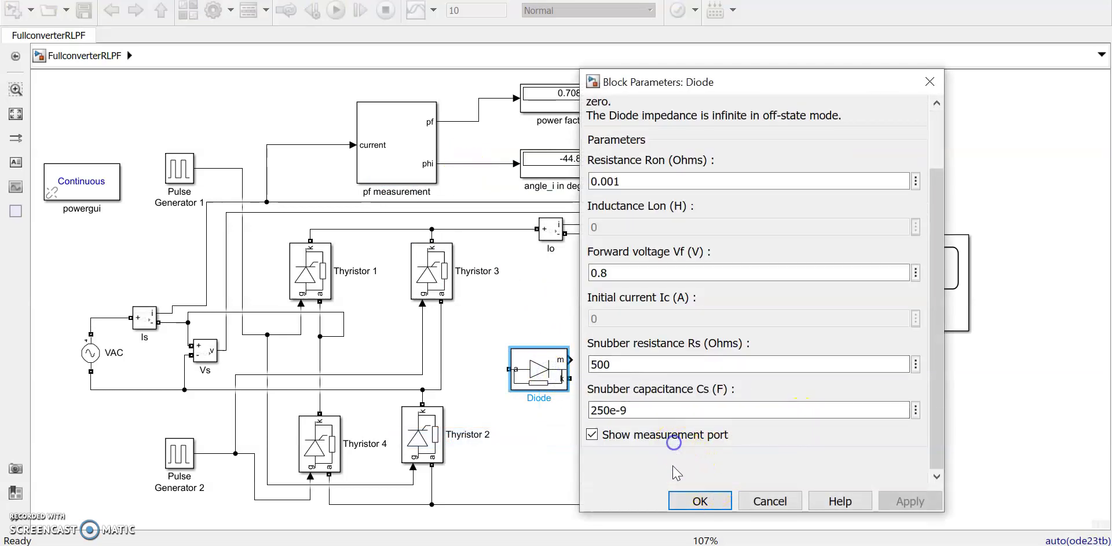
click(592, 434)
click(677, 494)
Rotate the diode counterclockwise and wire it across the converter output, from the line before Io to the return line.
right_click(528, 374)
mouse_move(626, 246)
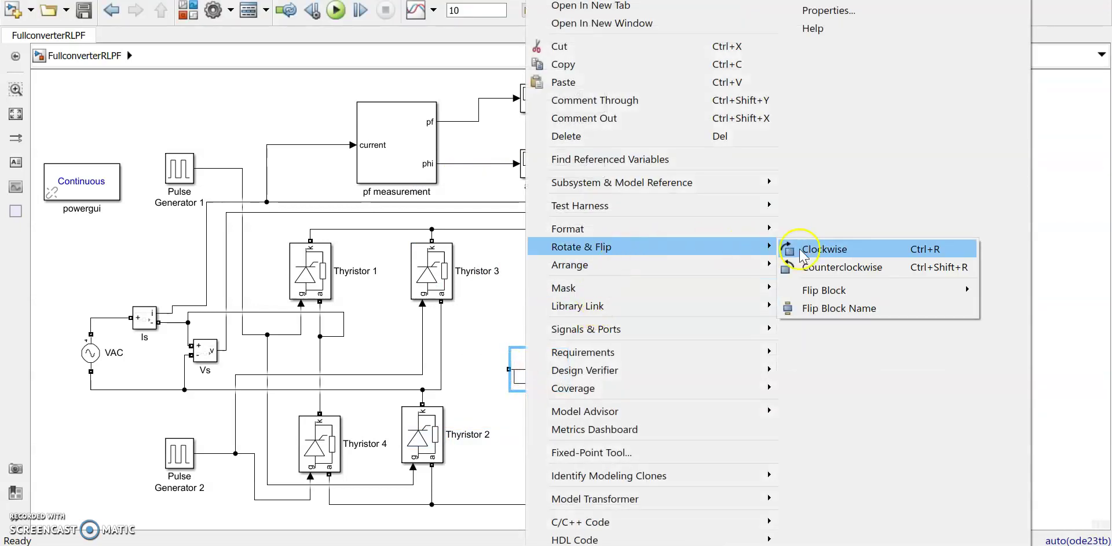
click(847, 266)
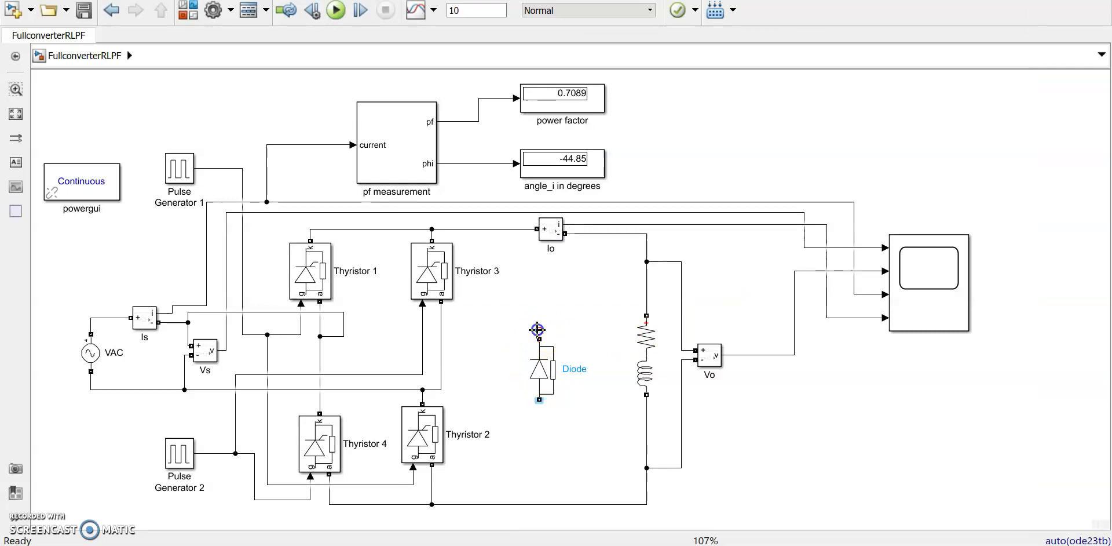
click(540, 399)
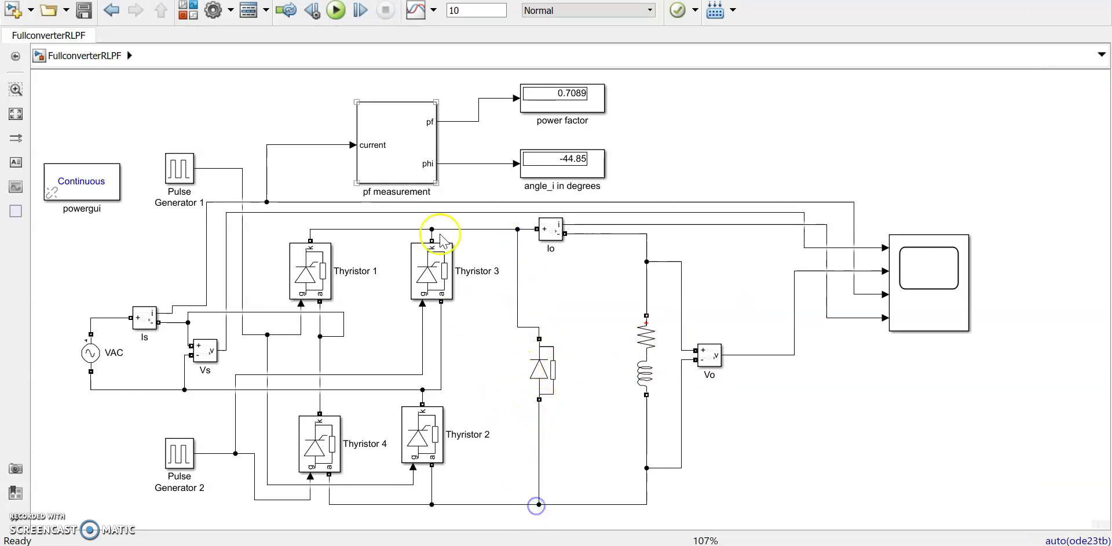
Rerun the simulation with the freewheeling diode connected and read the power factor display.
click(338, 19)
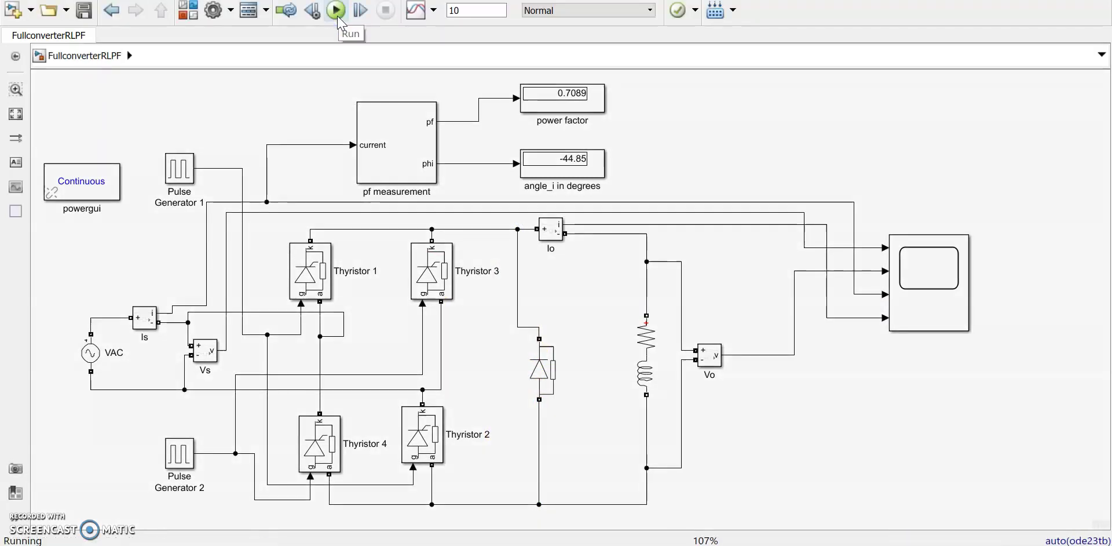
click(579, 102)
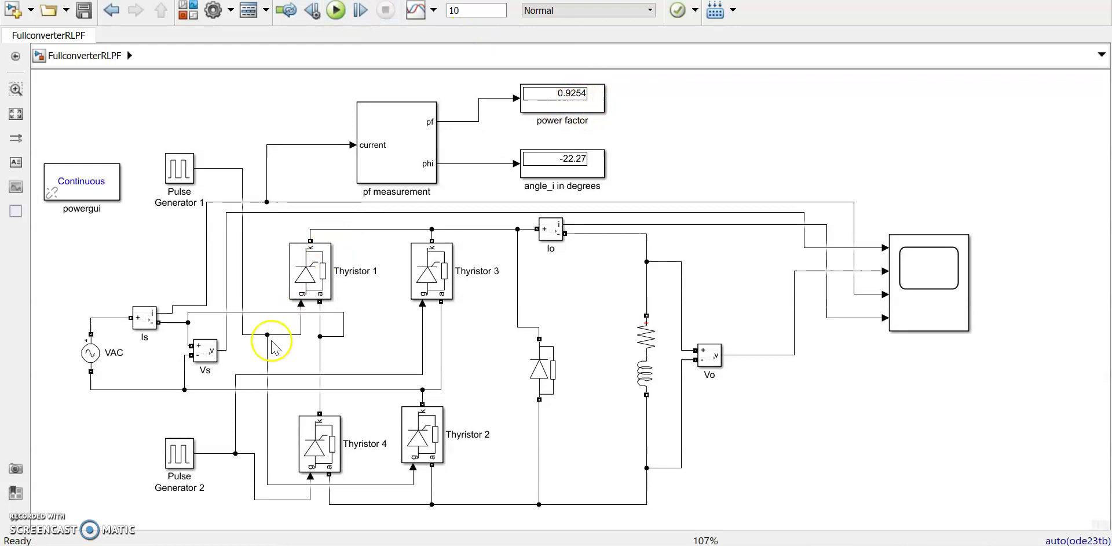
Check the amplitude, period, pulse width and phase delay of Pulse Generator 1, keeping its settings.
click(180, 180)
double_click(179, 180)
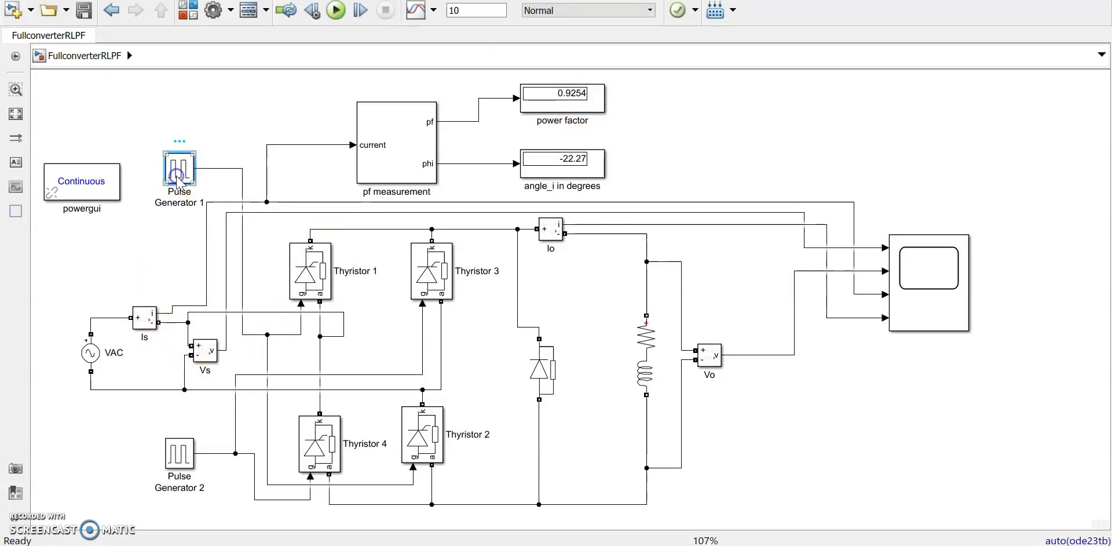
scroll(377, 300, down, 3)
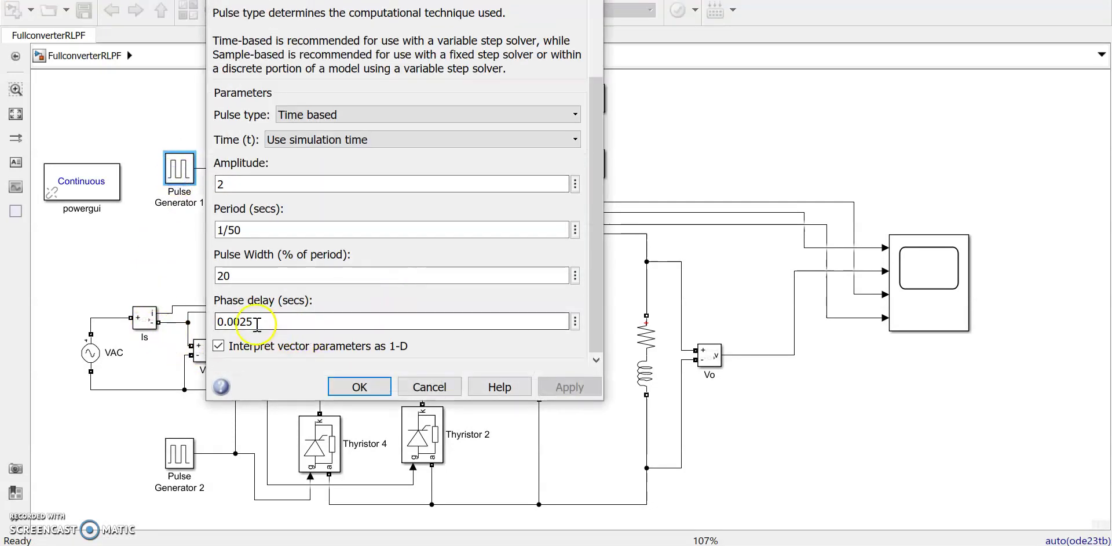
click(357, 387)
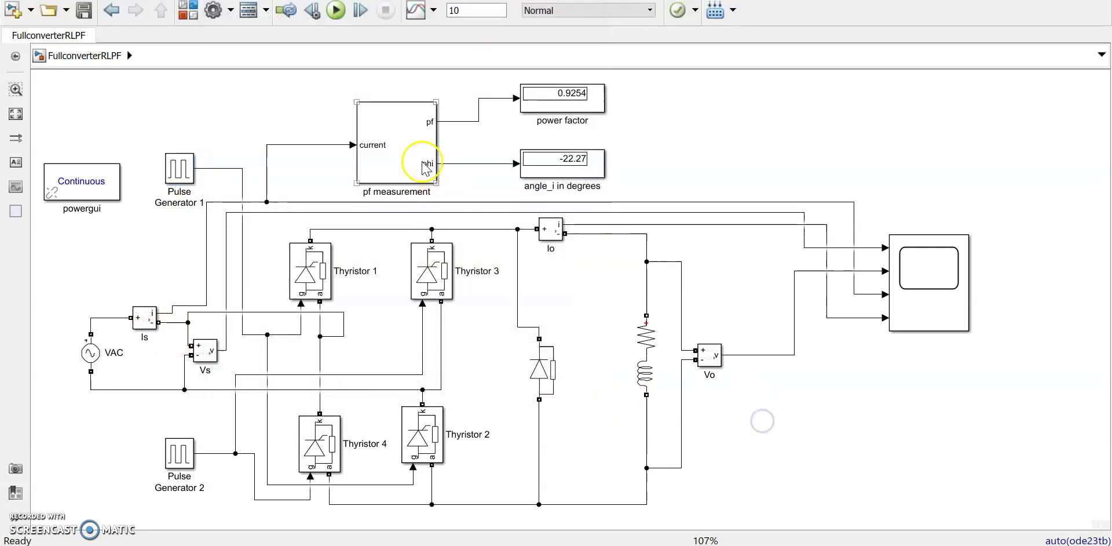
Move the diode slightly toward the thyristor bridge to straighten its vertical connection to the output line.
drag(545, 368, 521, 370)
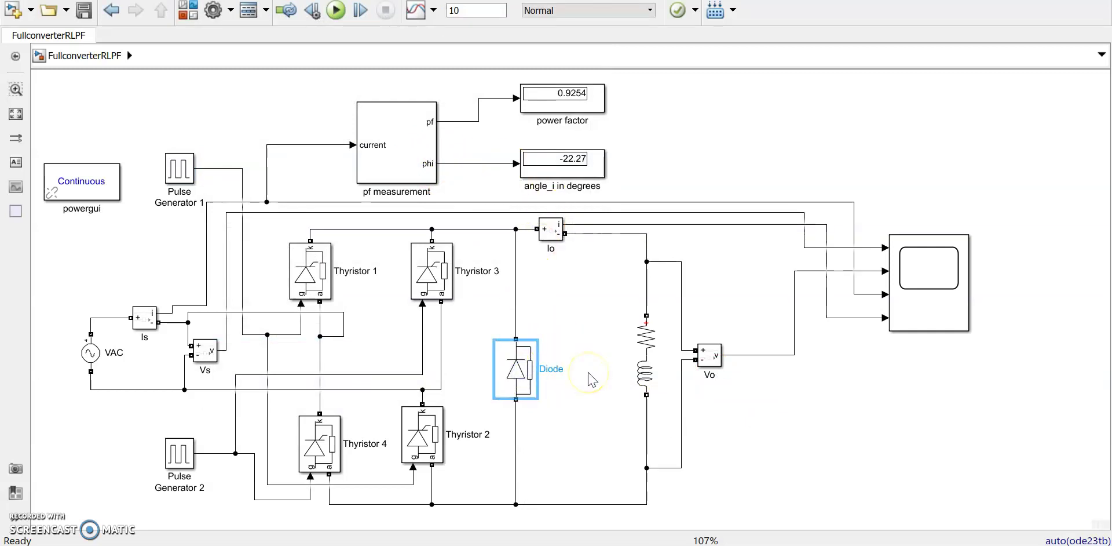